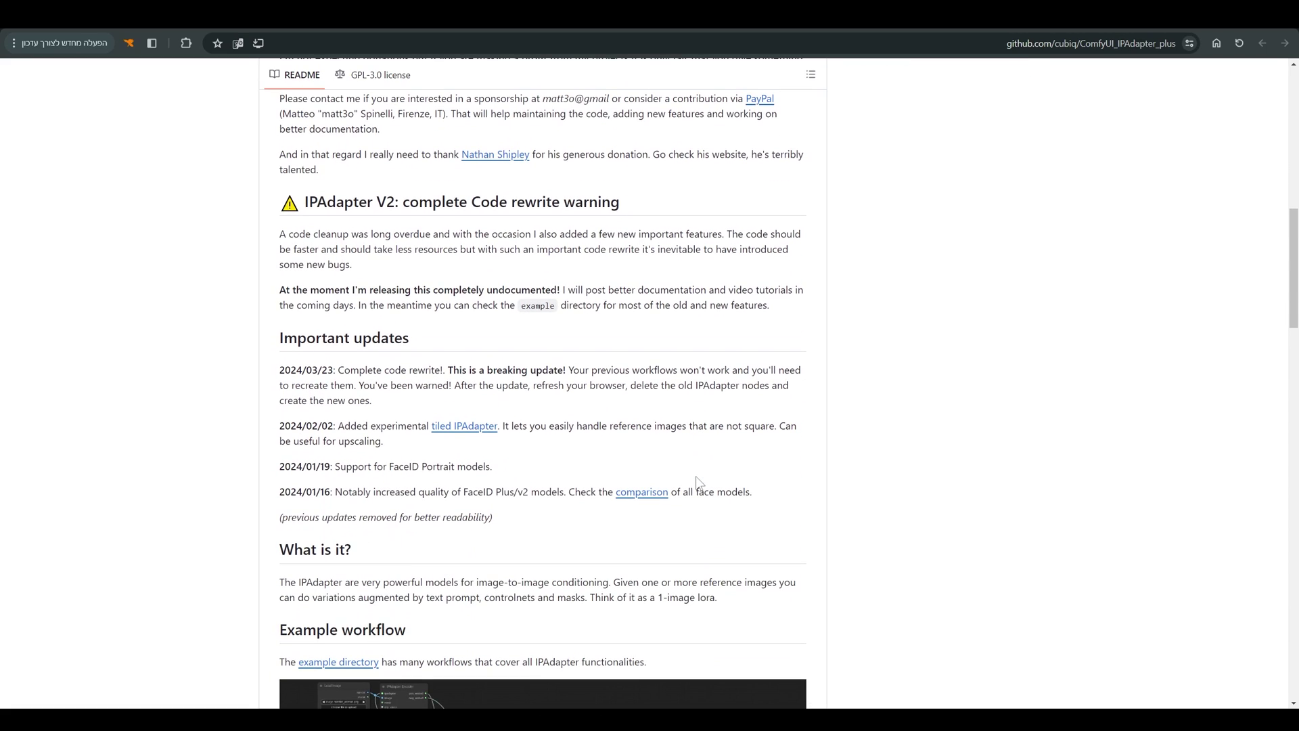
scroll(718, 448, "down", 10)
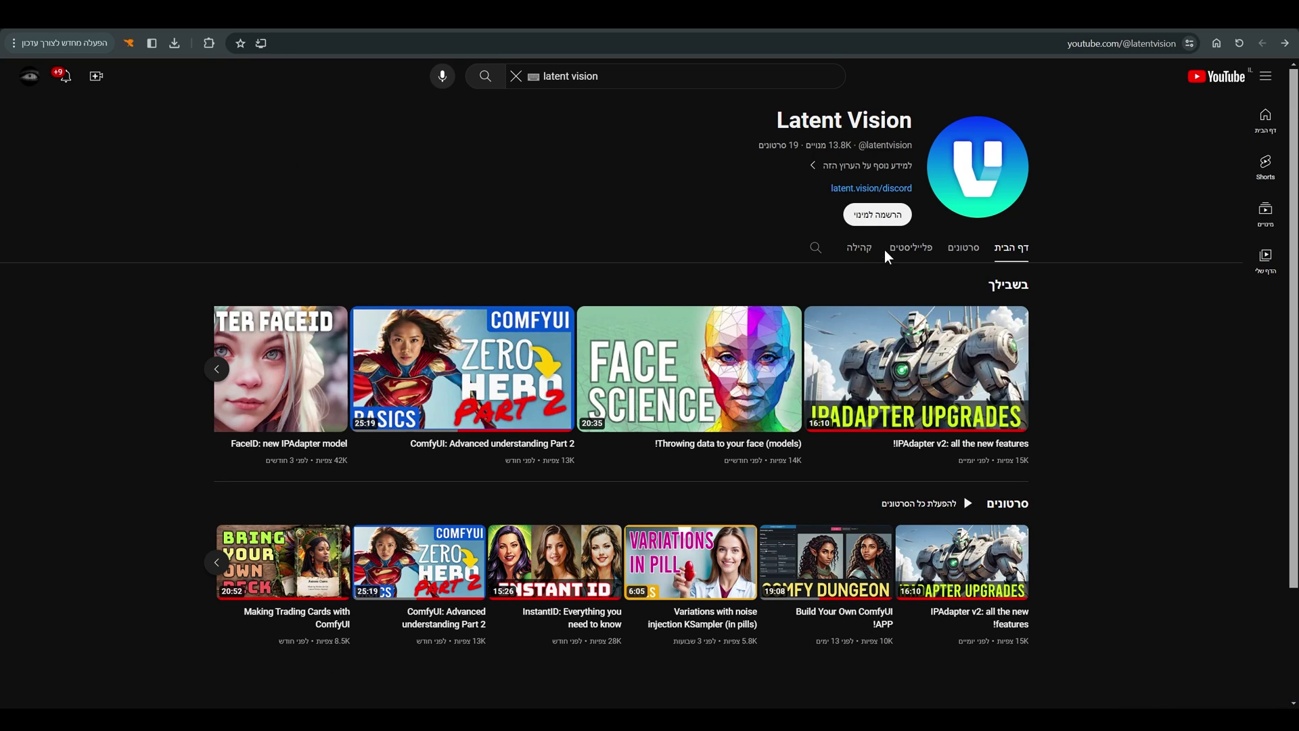
- Scroll the Latent Vision channel page and hit Subscribe on it
scroll(885, 267, "down", 2)
scroll(886, 284, "up", 2)
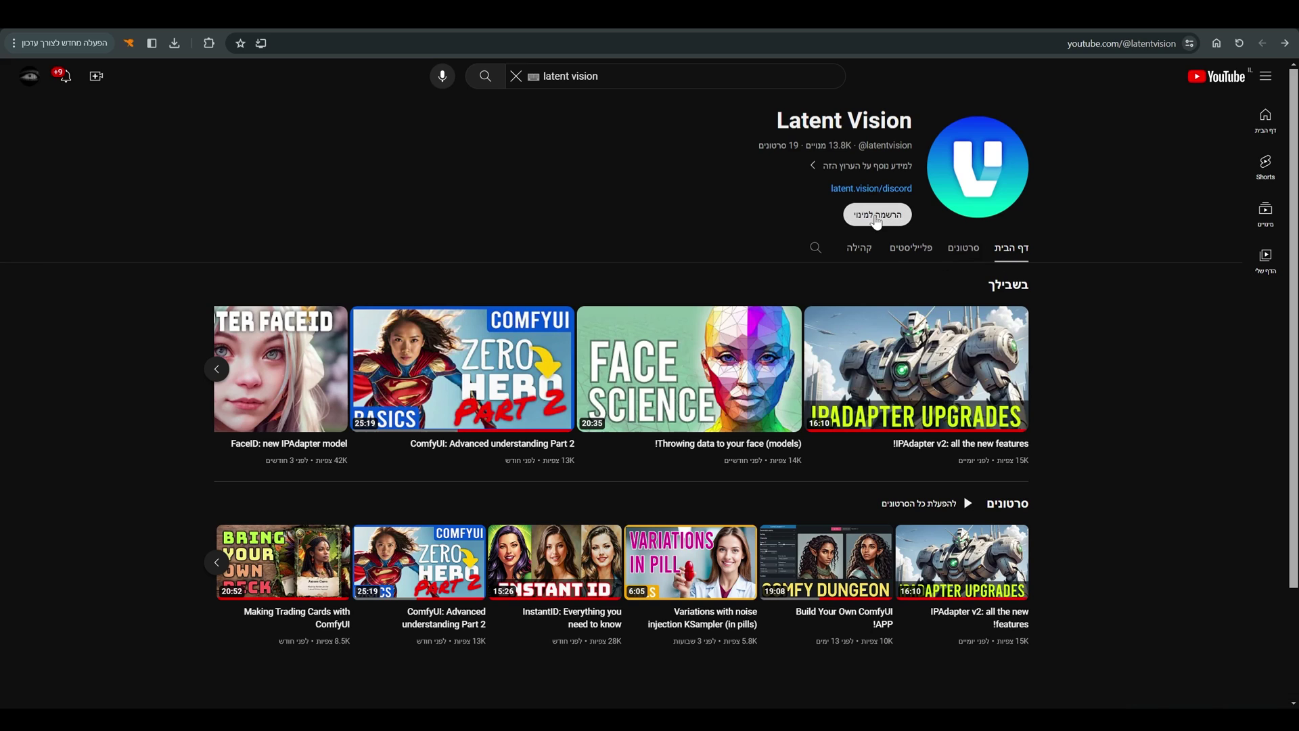
scroll(1057, 282, "down", 2)
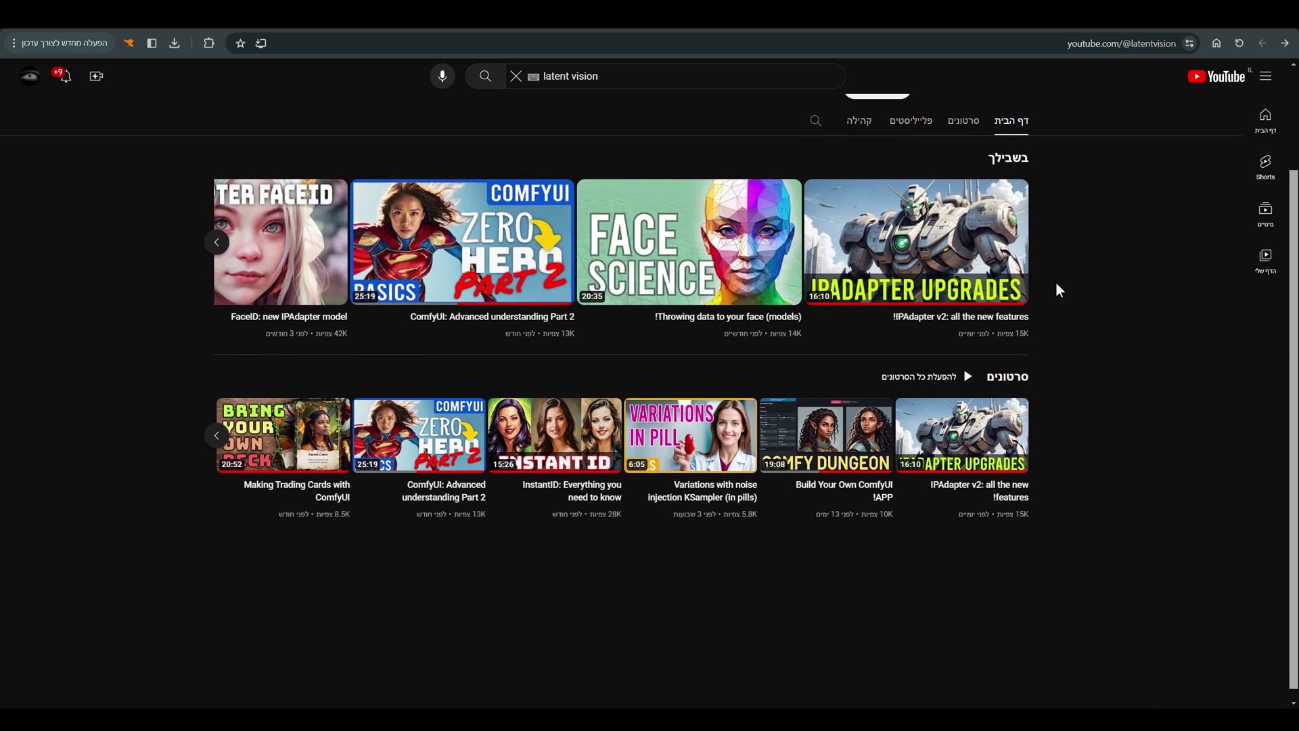
scroll(1042, 284, "up", 2)
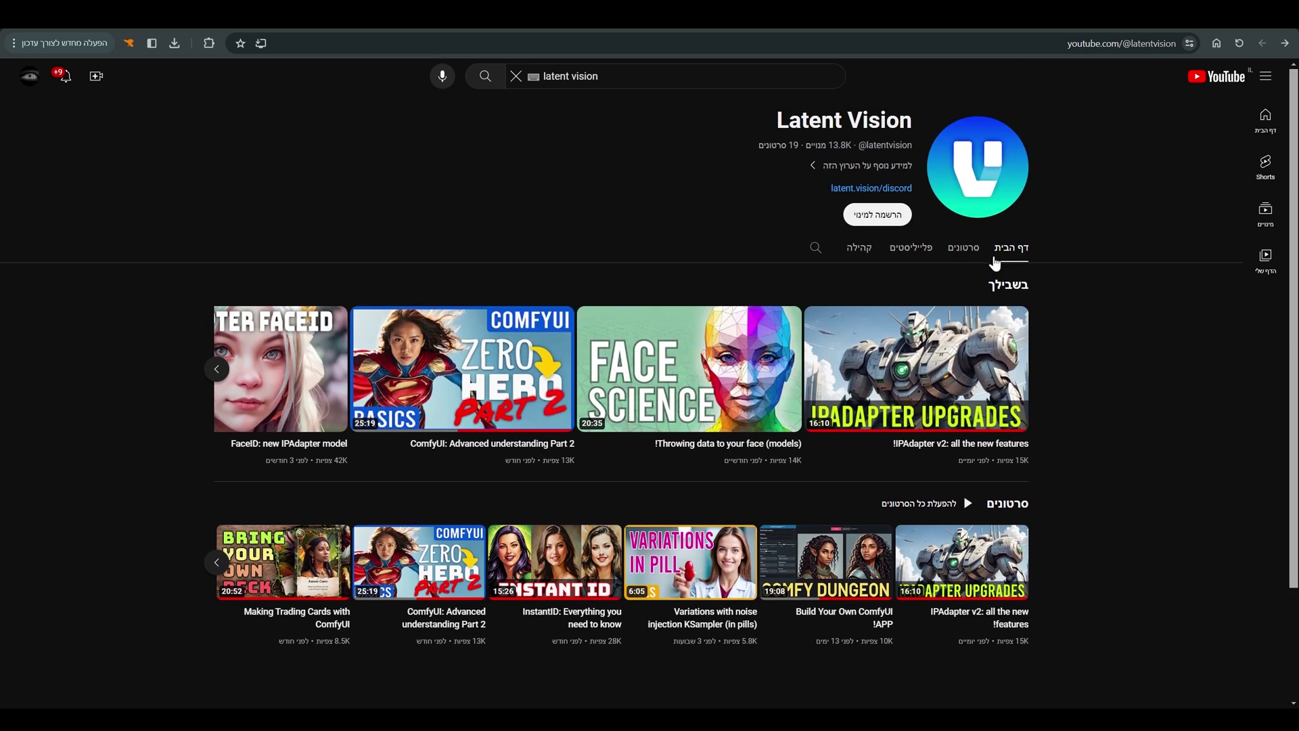
left_click(867, 218)
- Open ComfyUI Manager's Install Custom Nodes list and filter it by 'ipadapter'
scroll(892, 224, "down", 2)
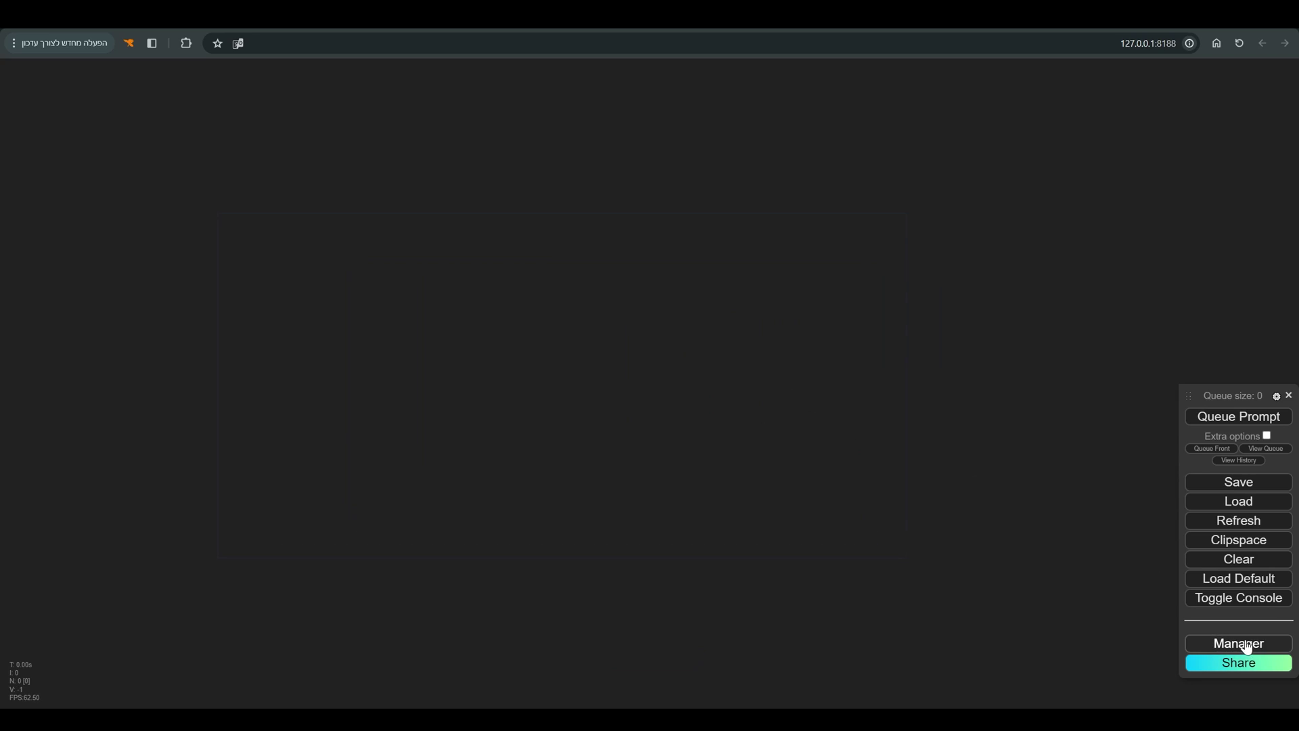
left_click_drag(1186, 397, 988, 320)
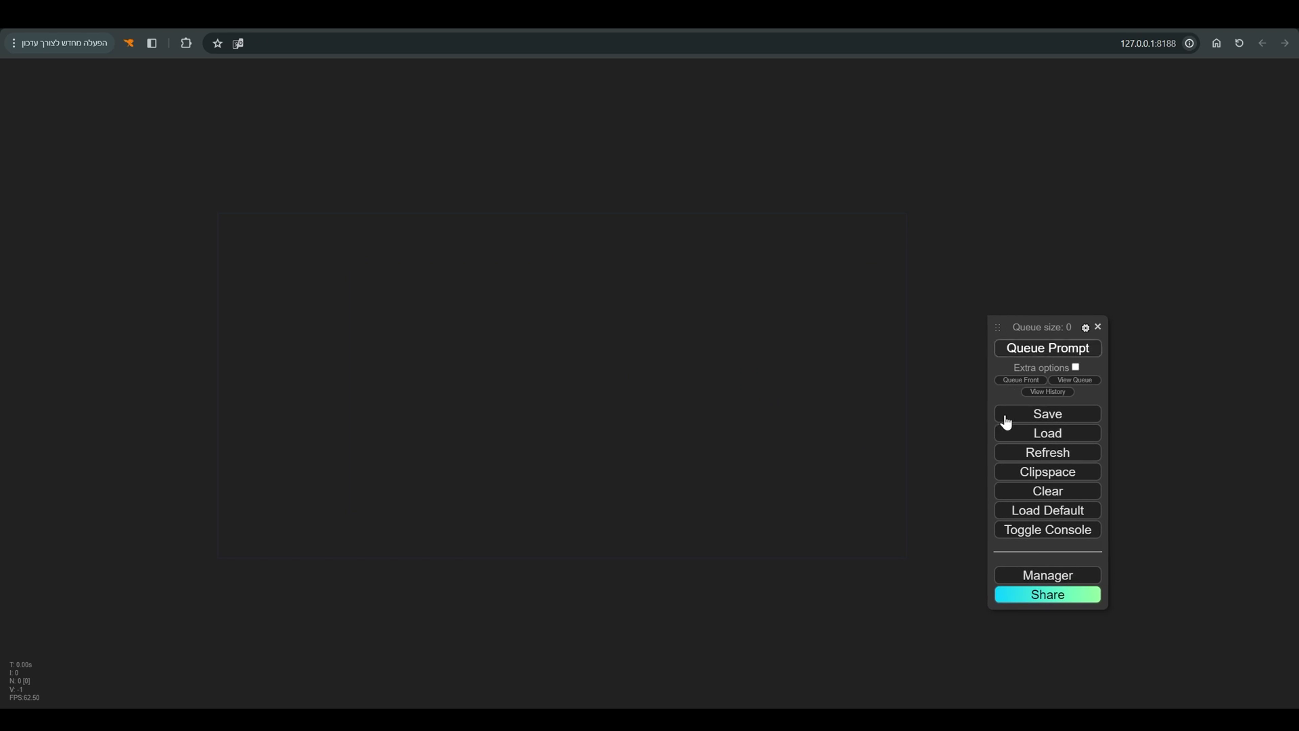
left_click(1047, 576)
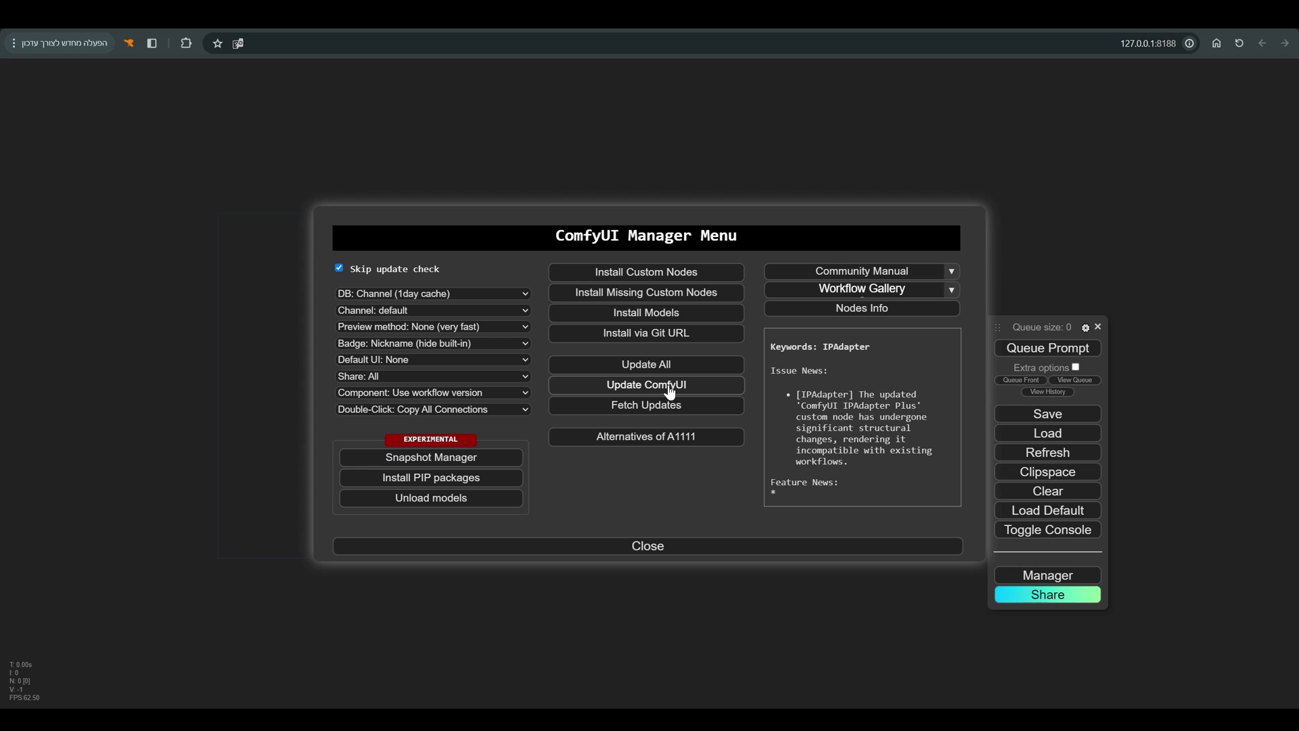
left_click(638, 272)
left_click(1022, 142)
type("ipadapter")
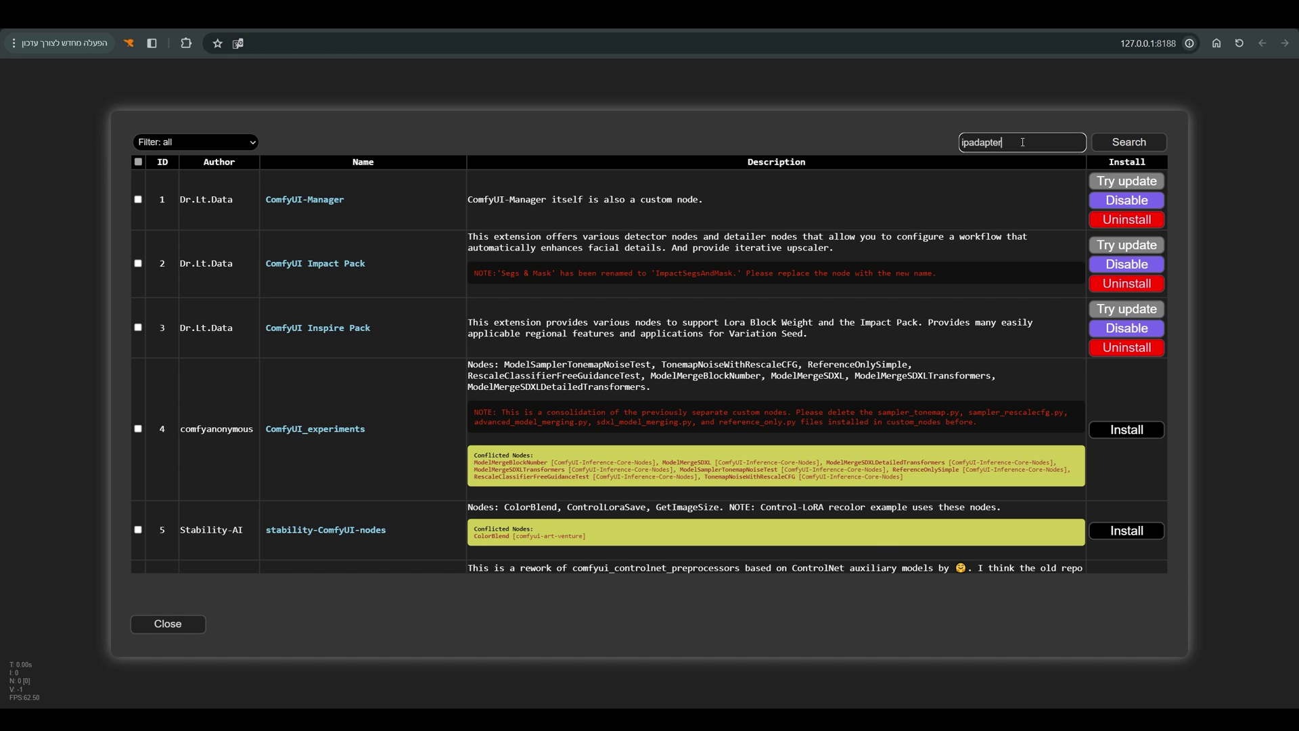
key("Return")
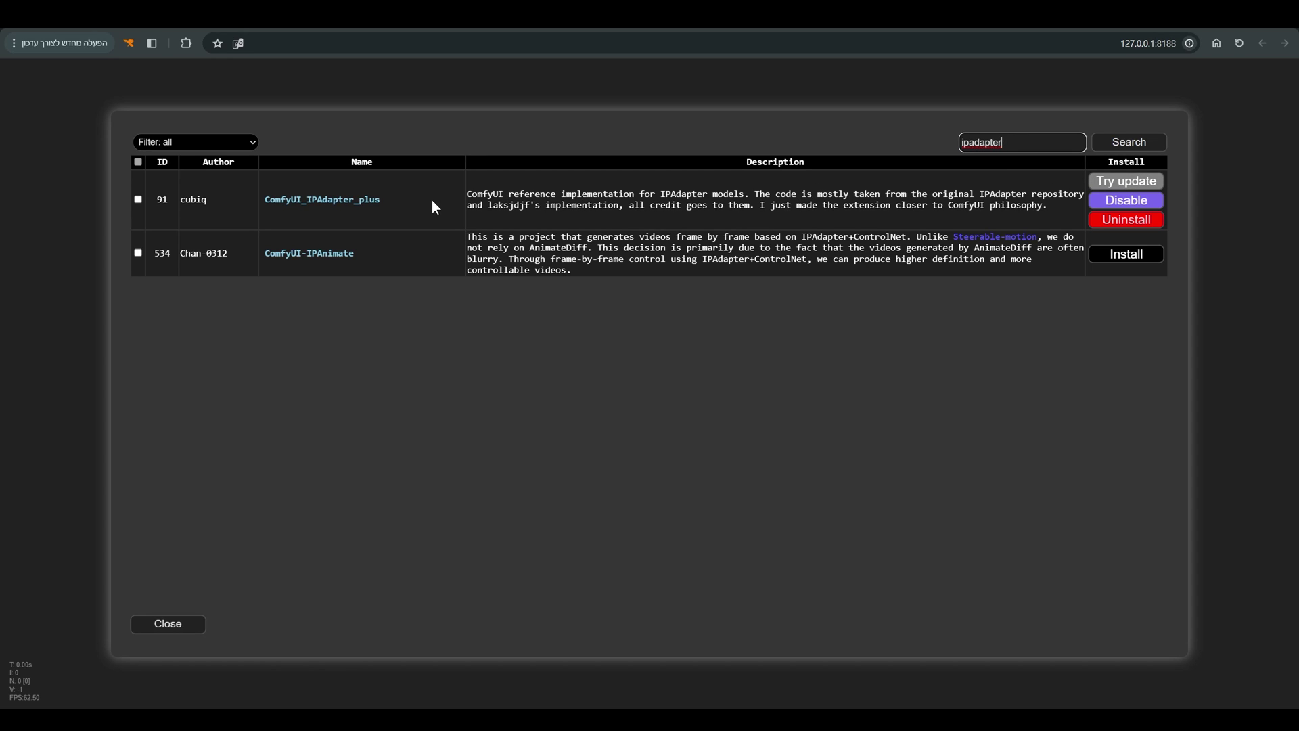
- Open the ComfyUI_IPAdapter_plus GitHub repository and select the ComfyUI/models/ipadapter path in its README
left_click(331, 200)
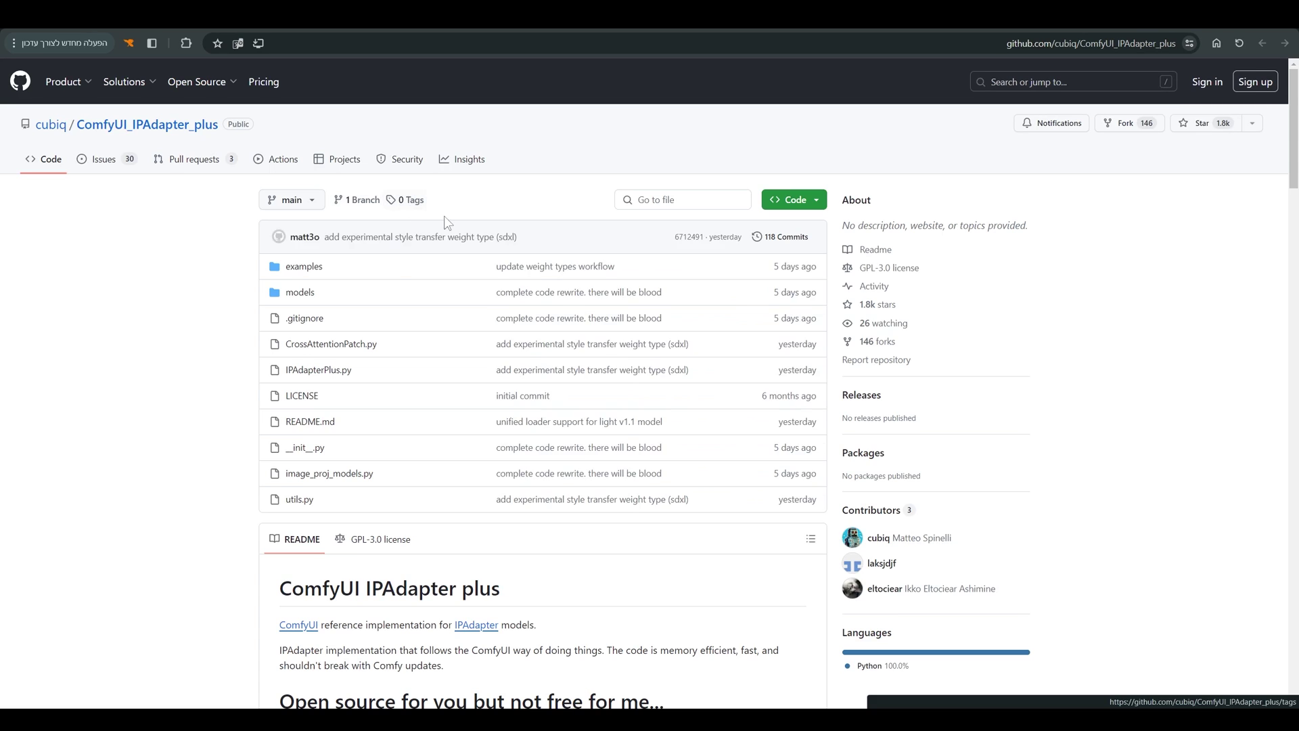
scroll(456, 218, "down", 1)
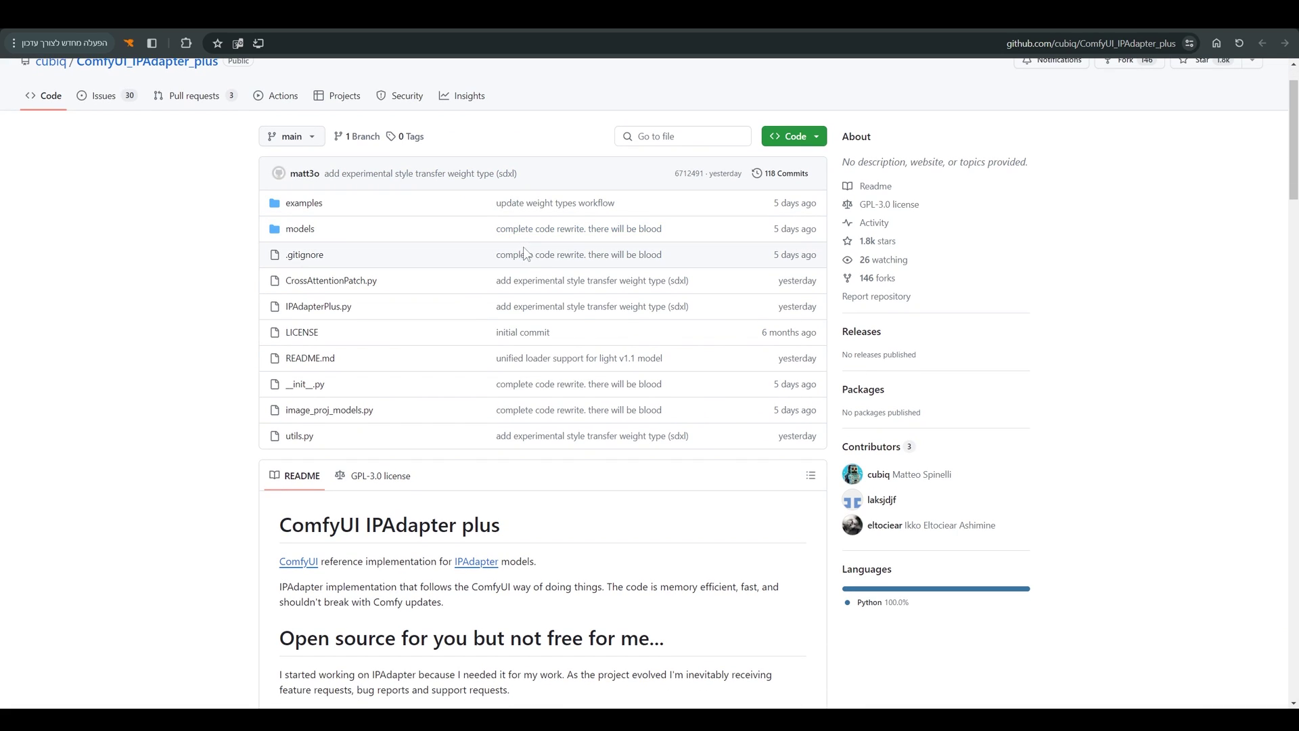
scroll(775, 604, "down", 5)
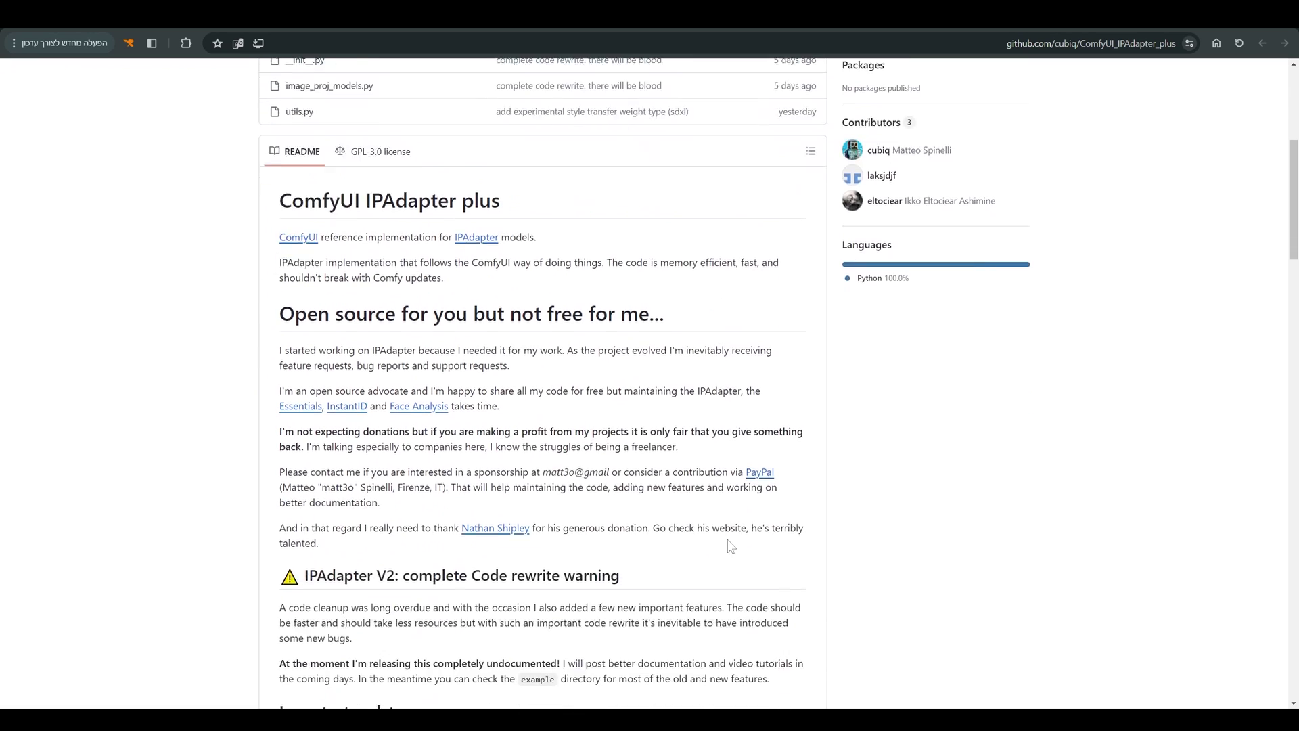
scroll(728, 539, "down", 2)
scroll(699, 486, "down", 4)
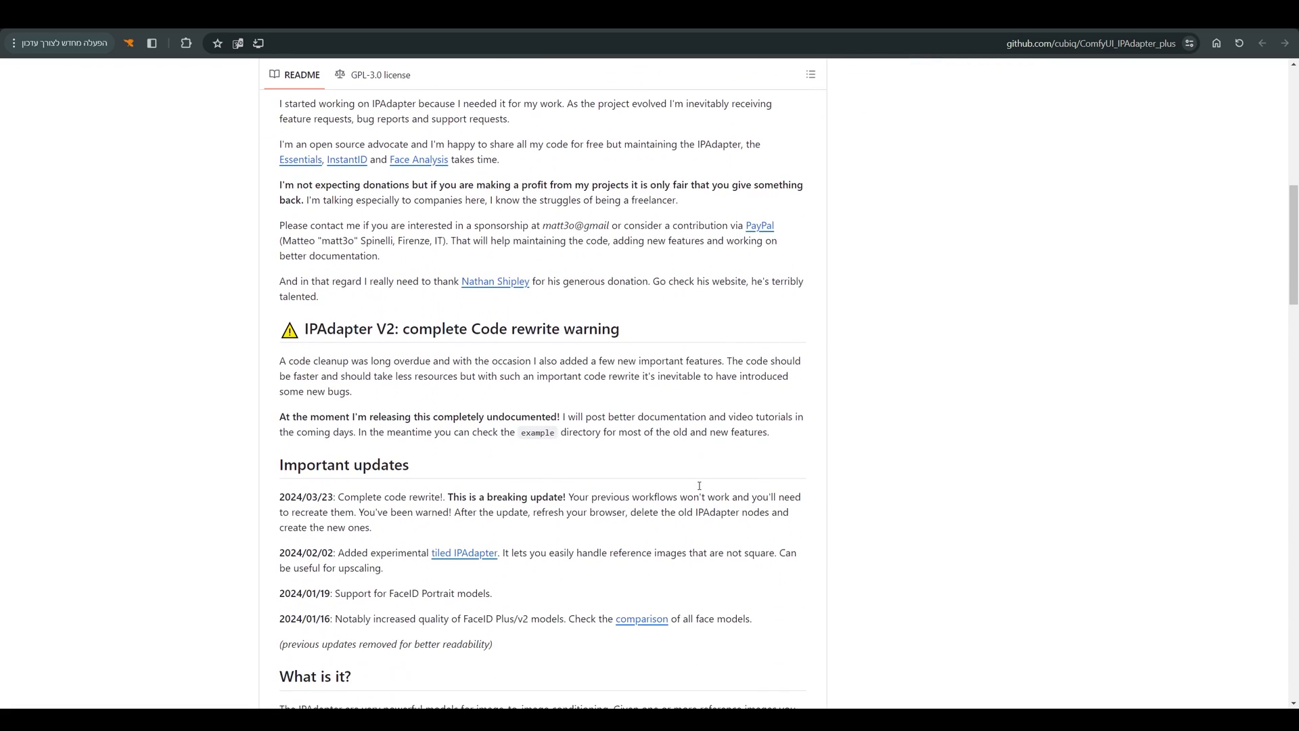
scroll(719, 449, "down", 13)
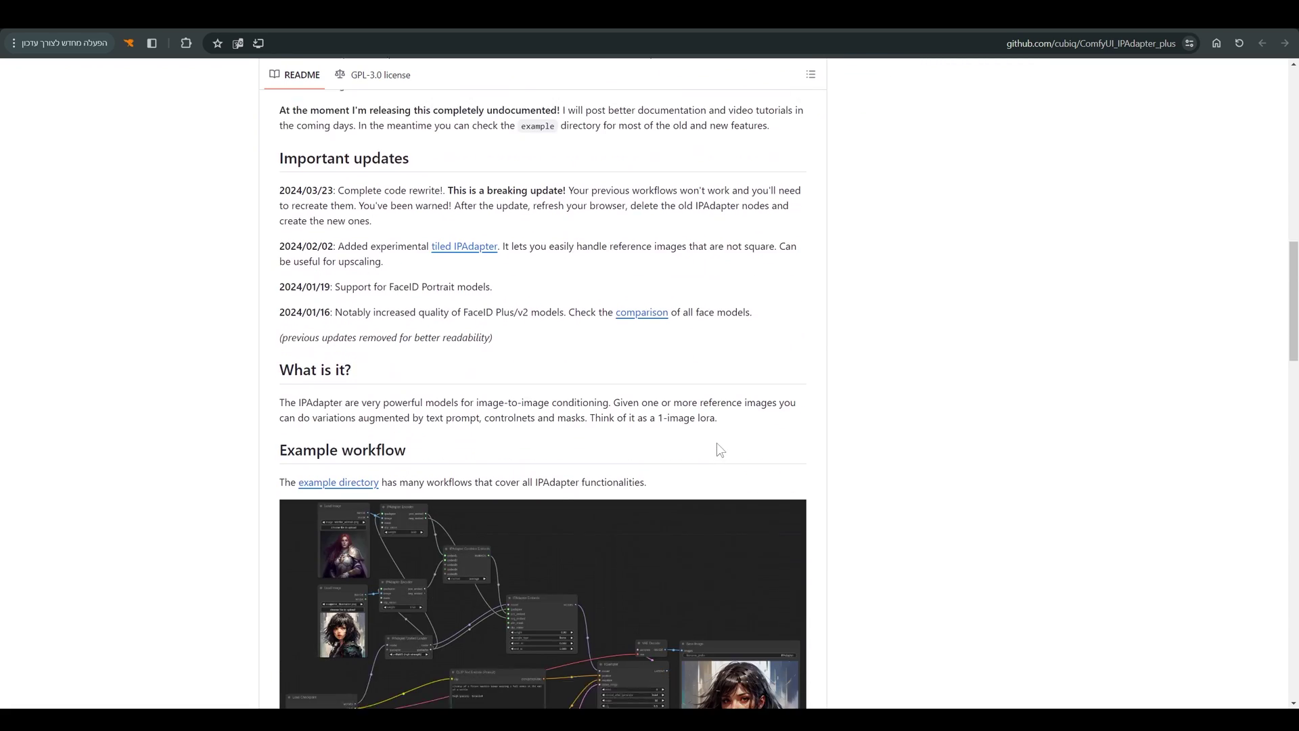
scroll(706, 445, "down", 6)
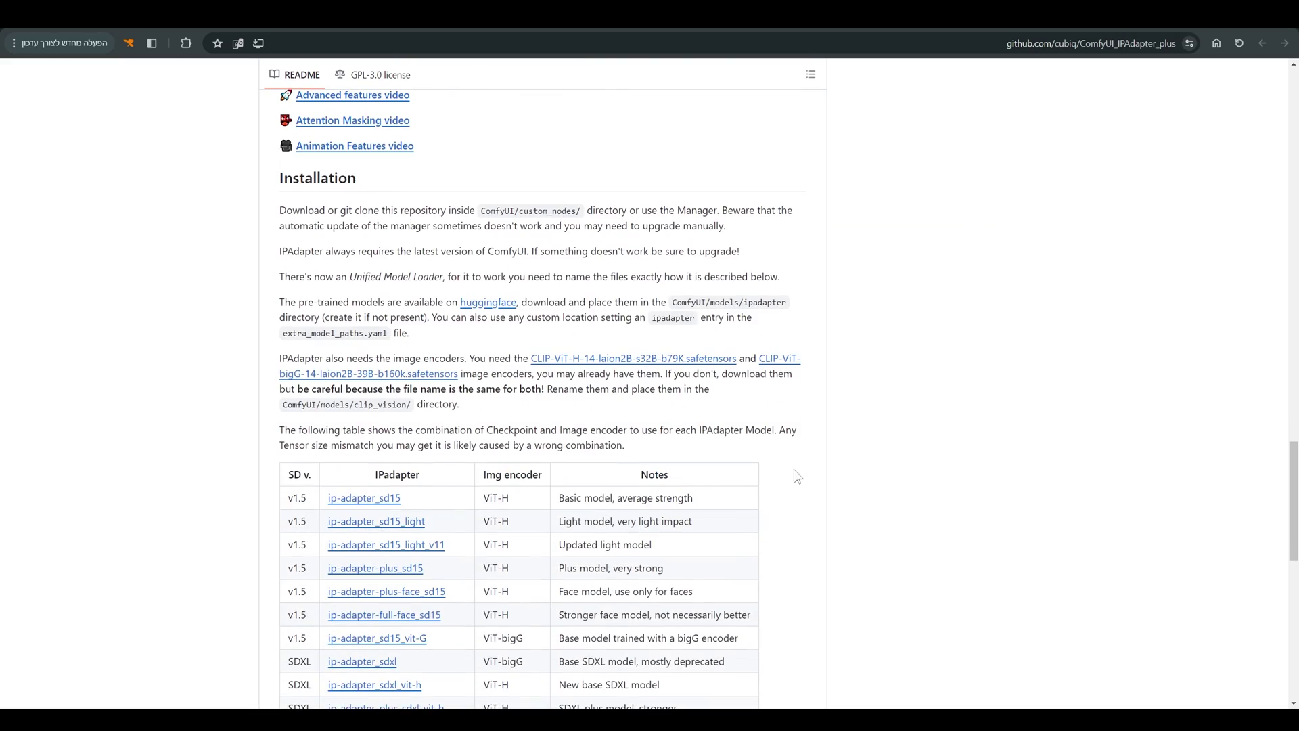
scroll(795, 474, "up", 1)
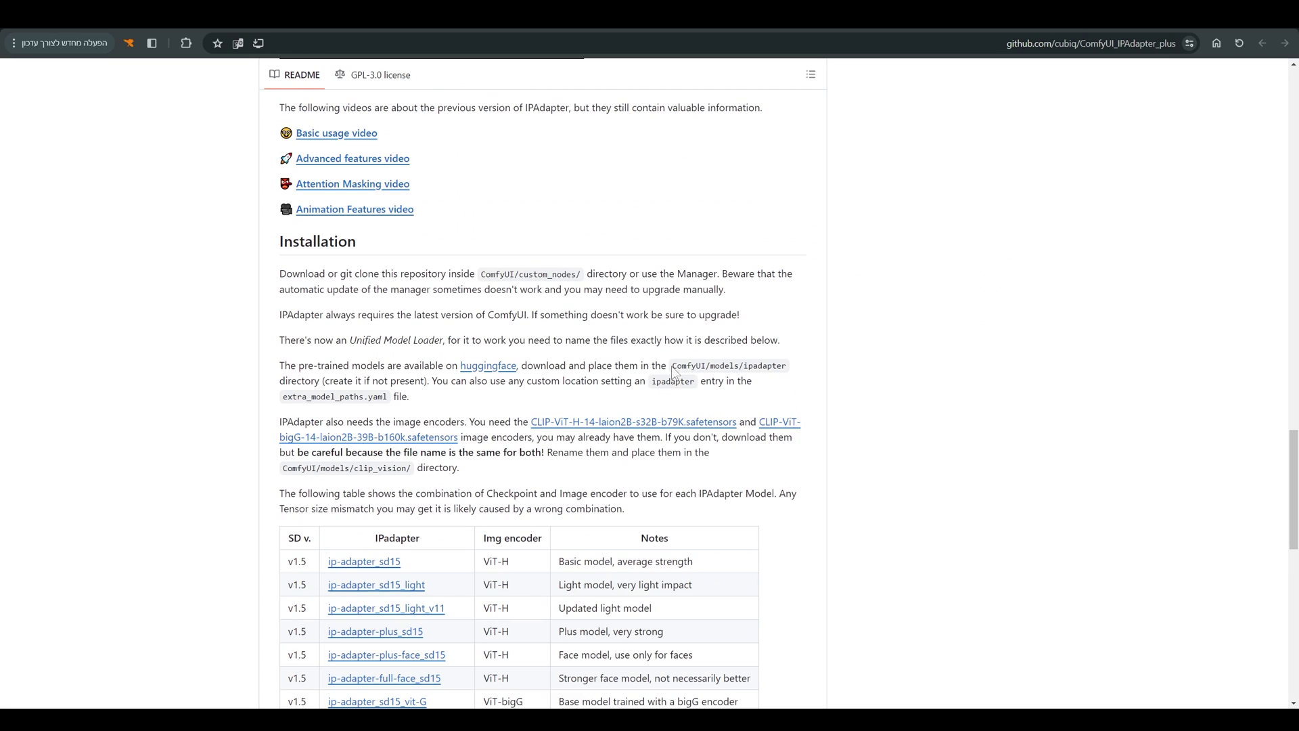
left_click_drag(673, 371, 643, 402)
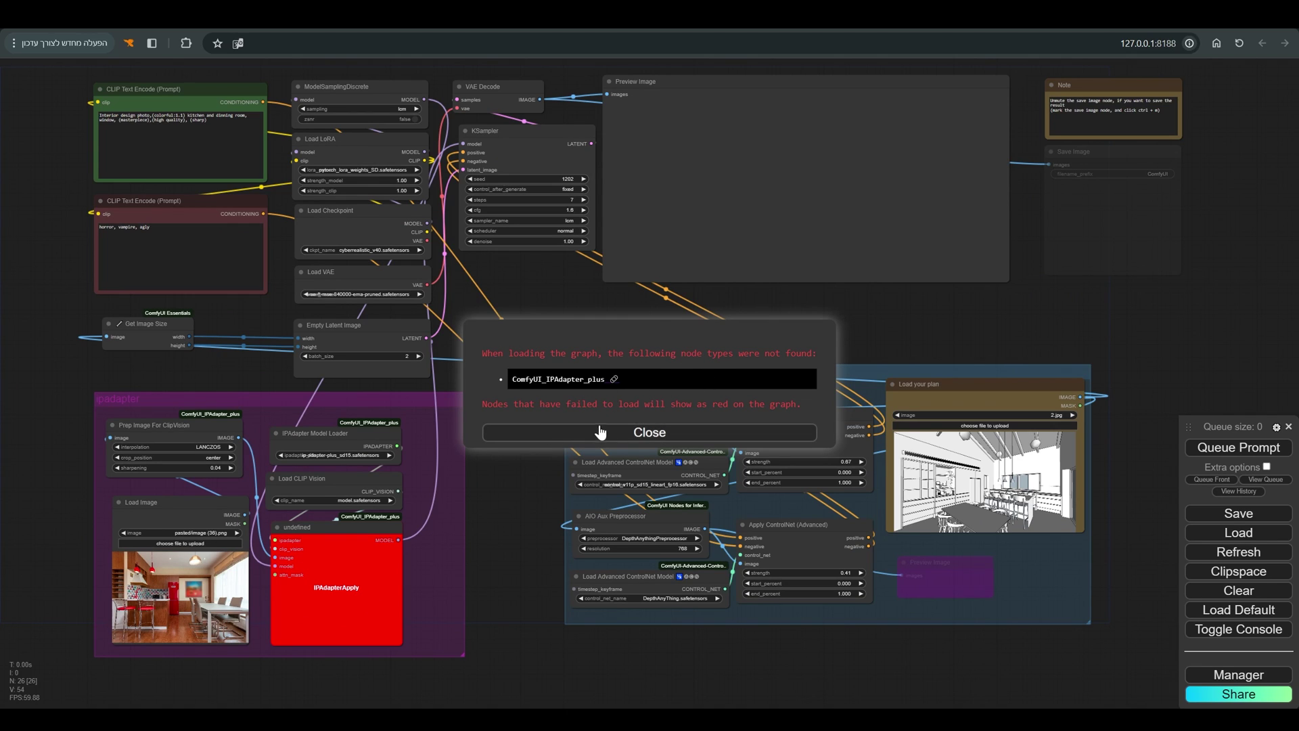
- Close the missing node types warning and drag the red IPAdapterApply node below the ipadapter group
left_click(651, 435)
scroll(503, 498, "up", 4)
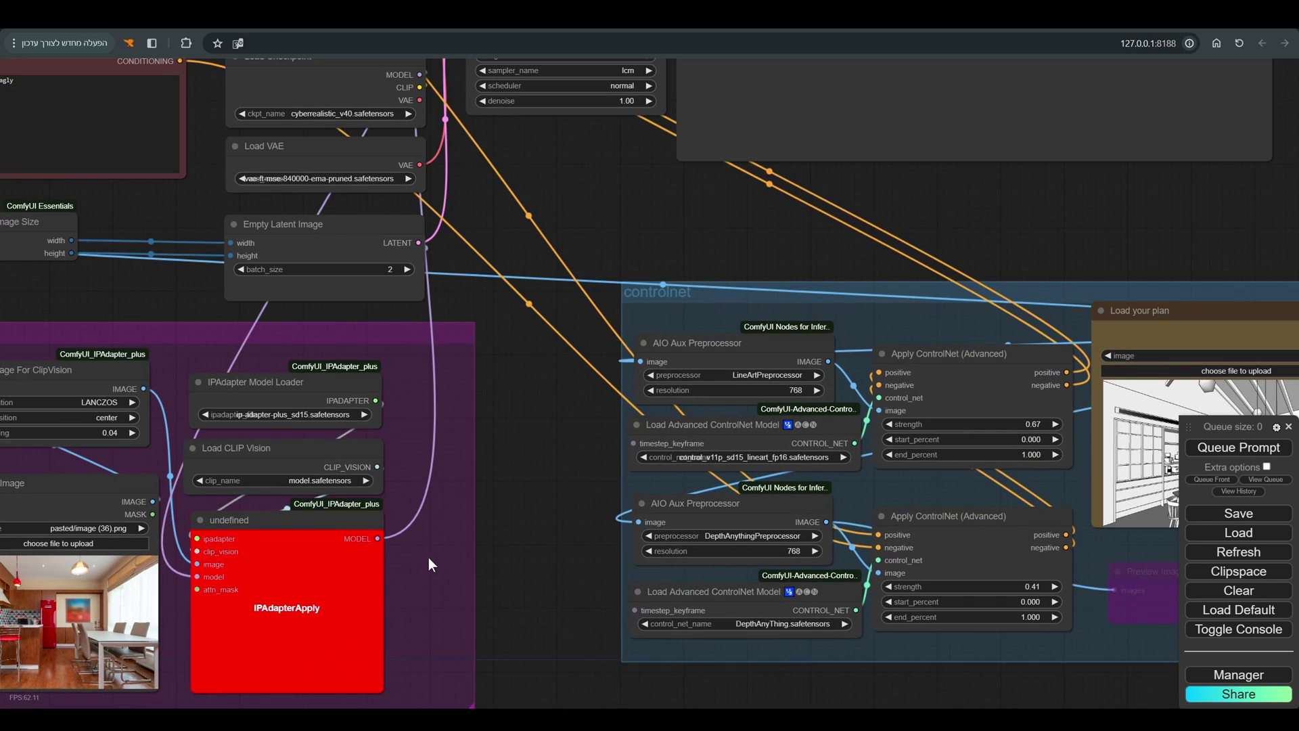
scroll(379, 450, "up", 3)
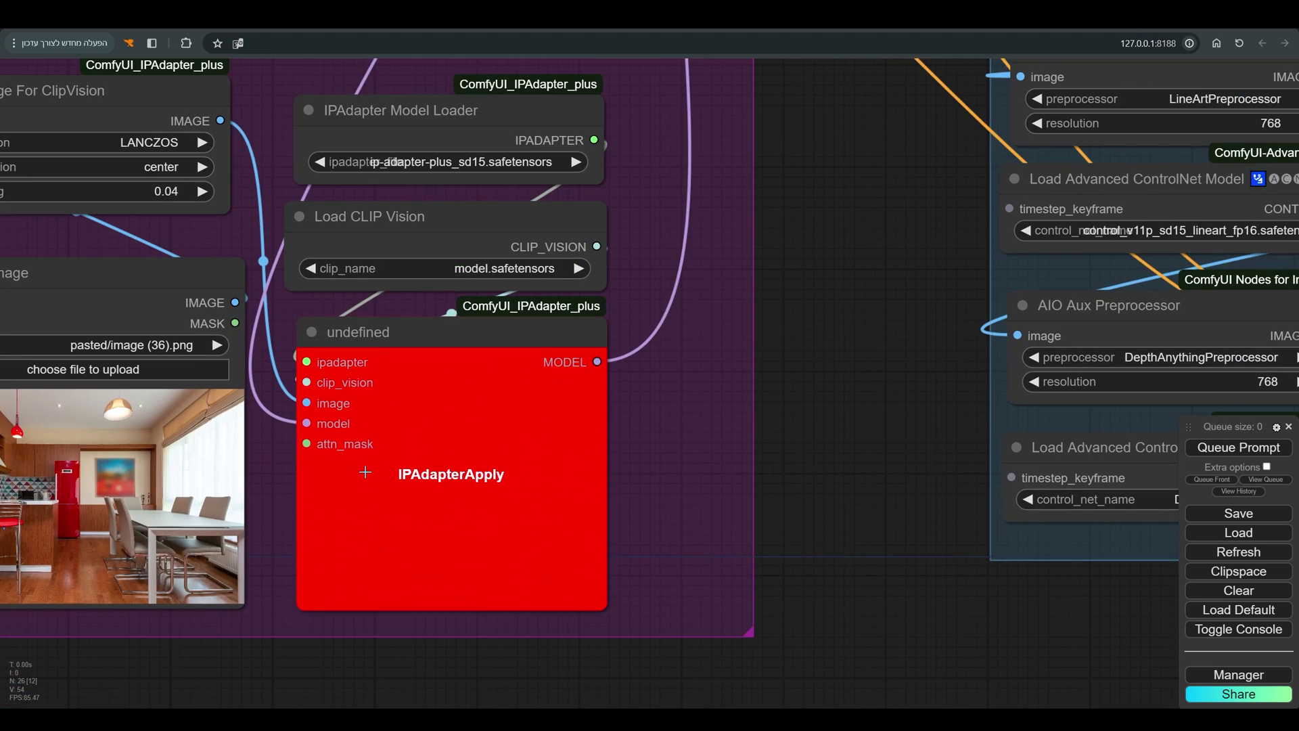
scroll(365, 471, "down", 4)
left_click_drag(476, 362, 644, 501)
scroll(757, 529, "up", 4)
- Add an IPAdapter Advanced node via 'ipadapter' search and place it beside the red node
double_click(806, 489)
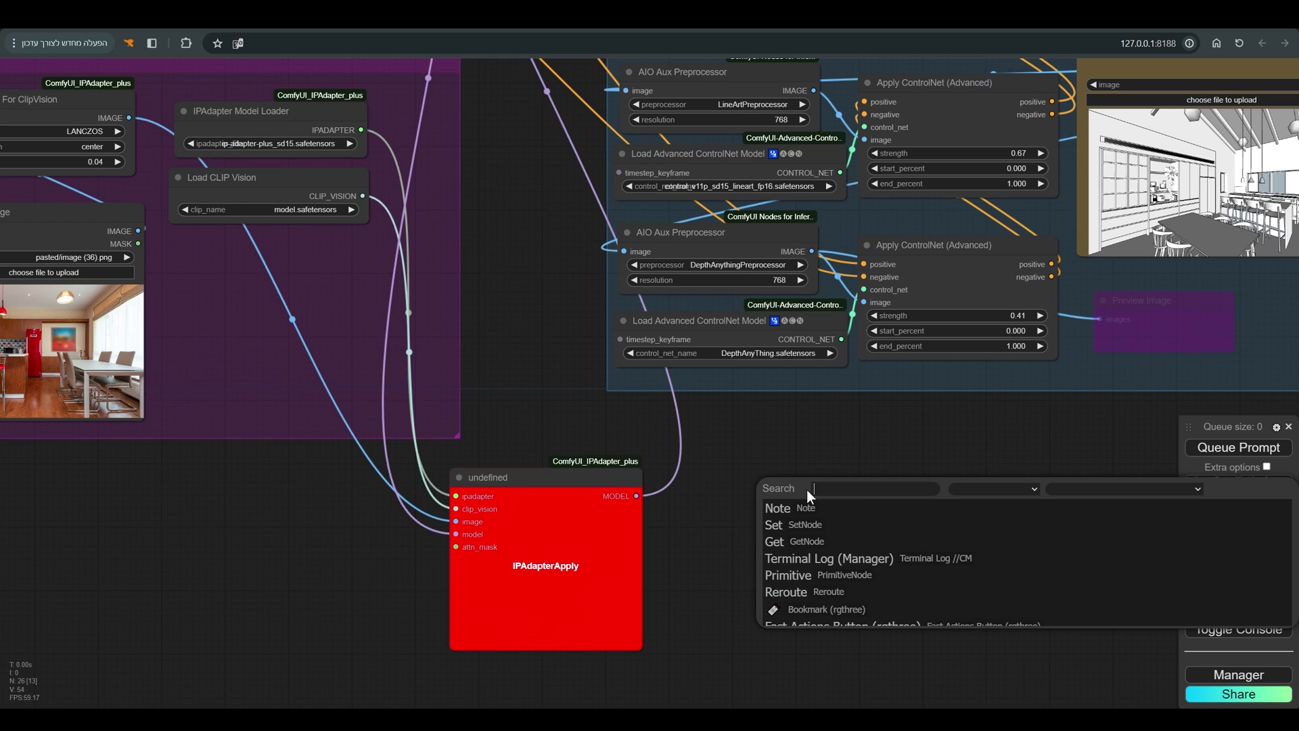
type("ip")
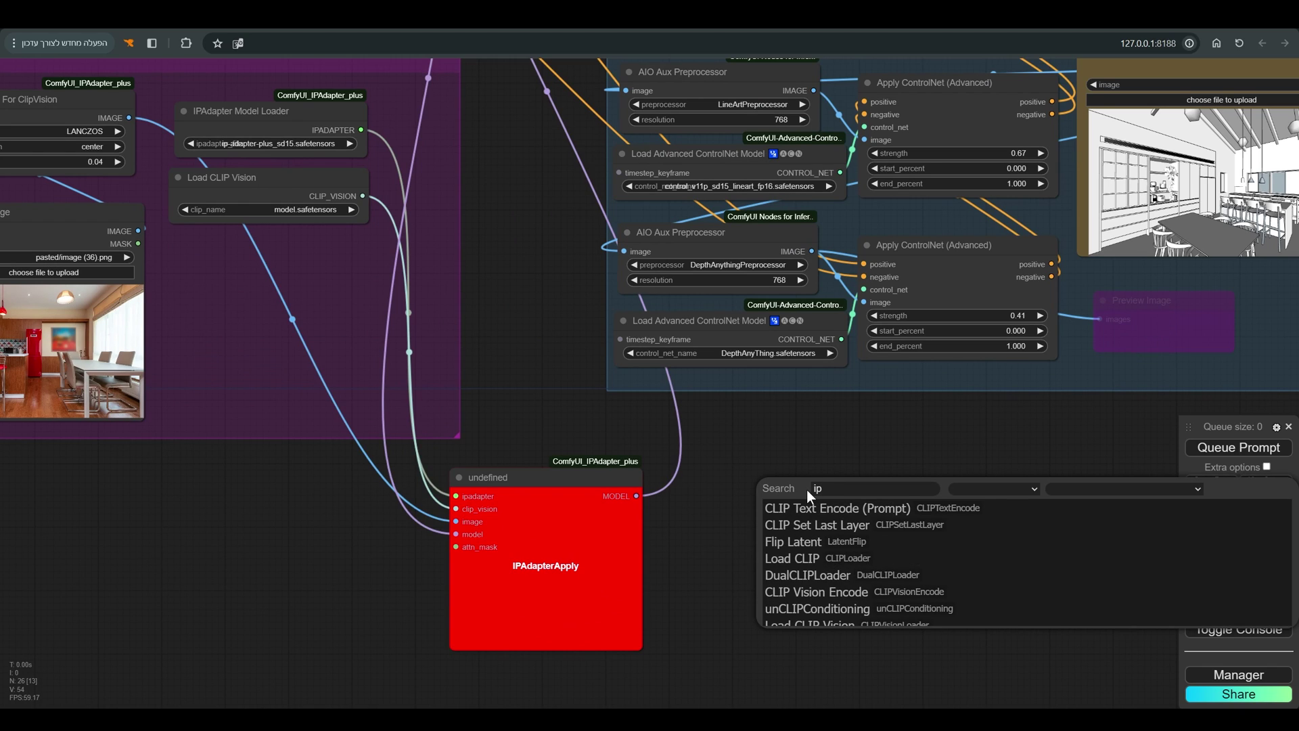
type("adapter")
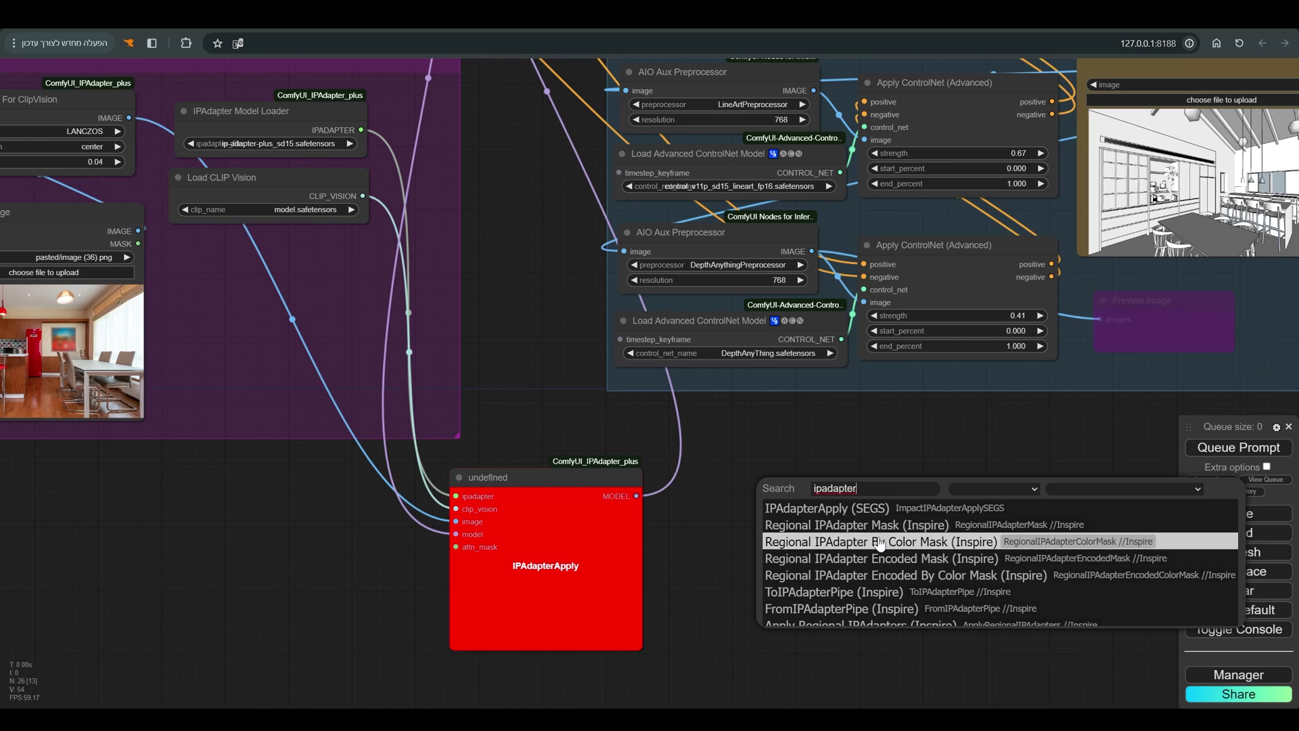
scroll(881, 546, "down", 2)
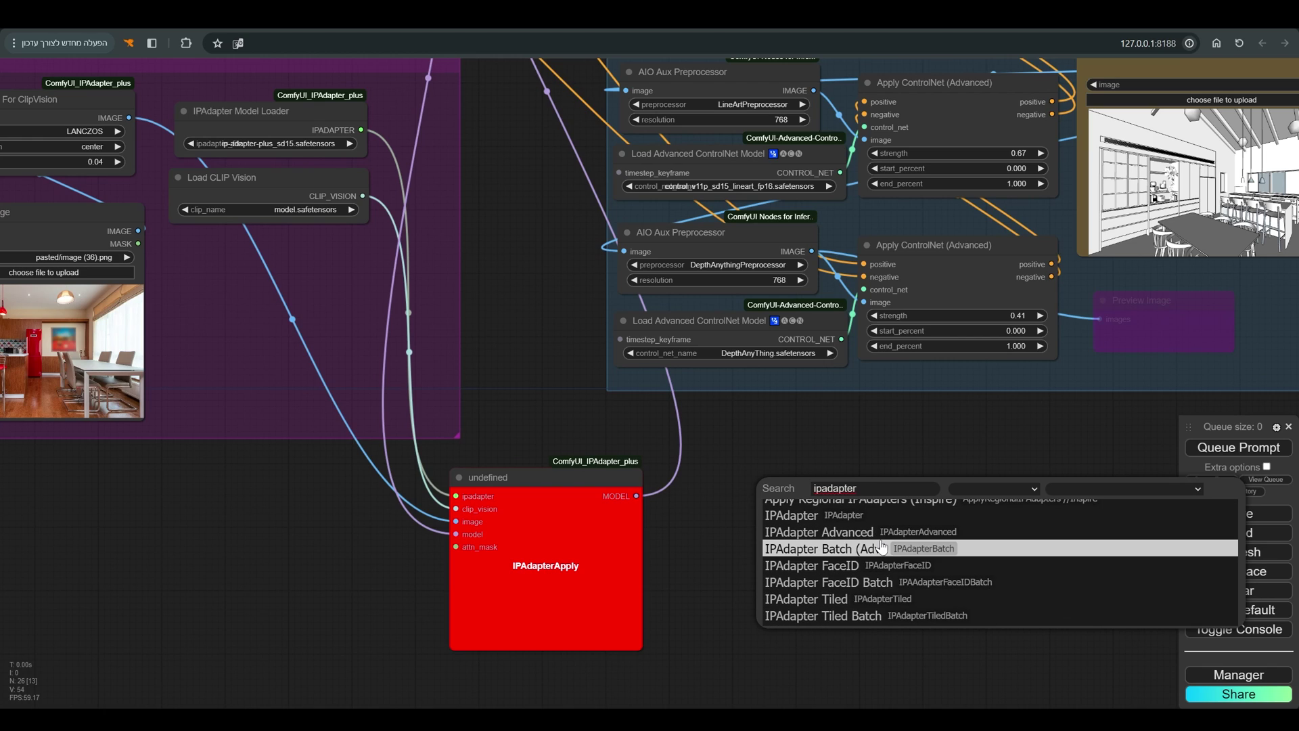
left_click(842, 533)
left_click_drag(859, 485, 761, 462)
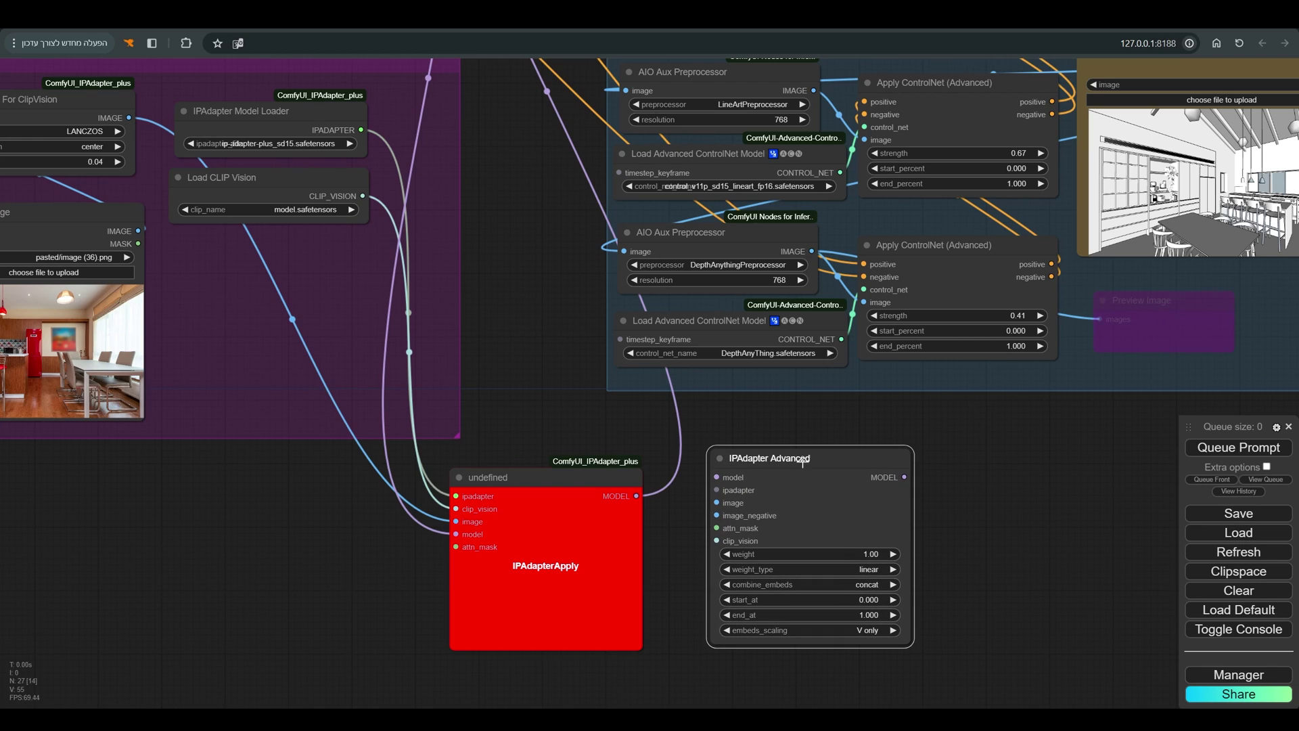
- Add an IPAdapter Tiled node via 'ipadapterti' search next to IPAdapter Advanced
left_click_drag(984, 481, 857, 481)
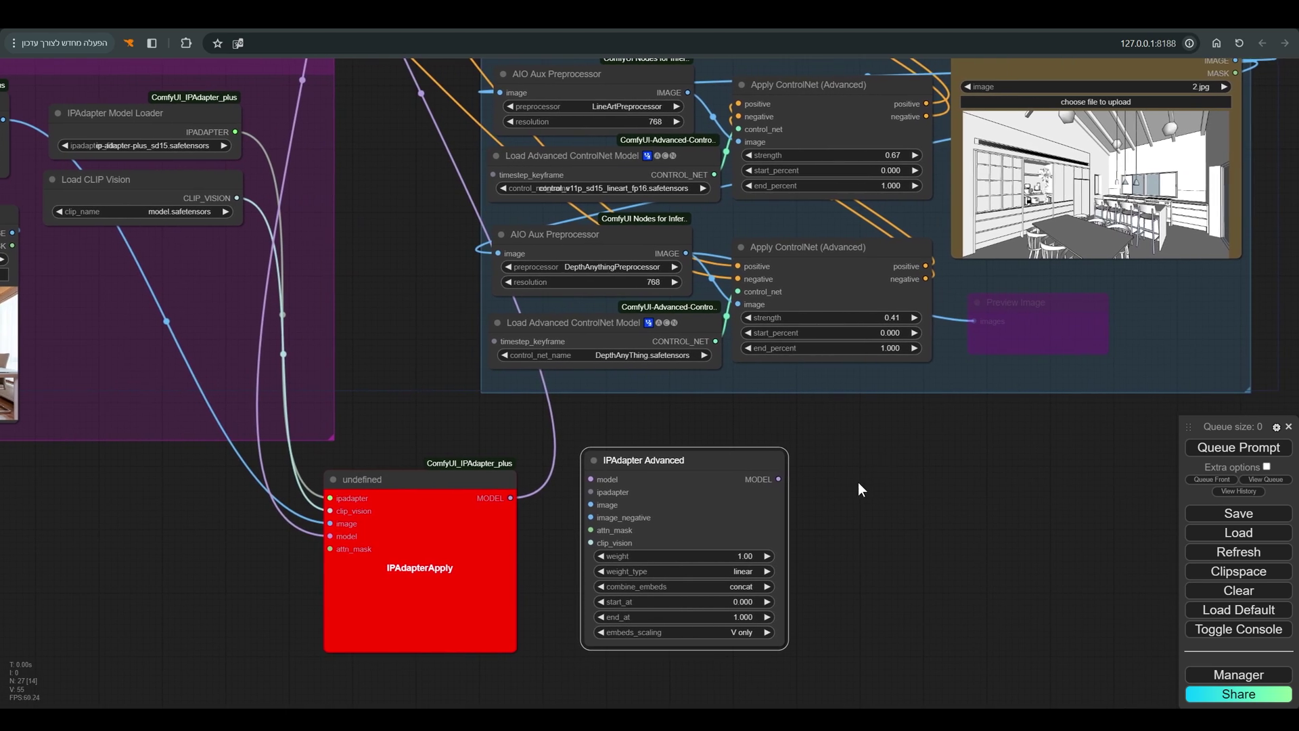
double_click(900, 477)
type("ipadapterti")
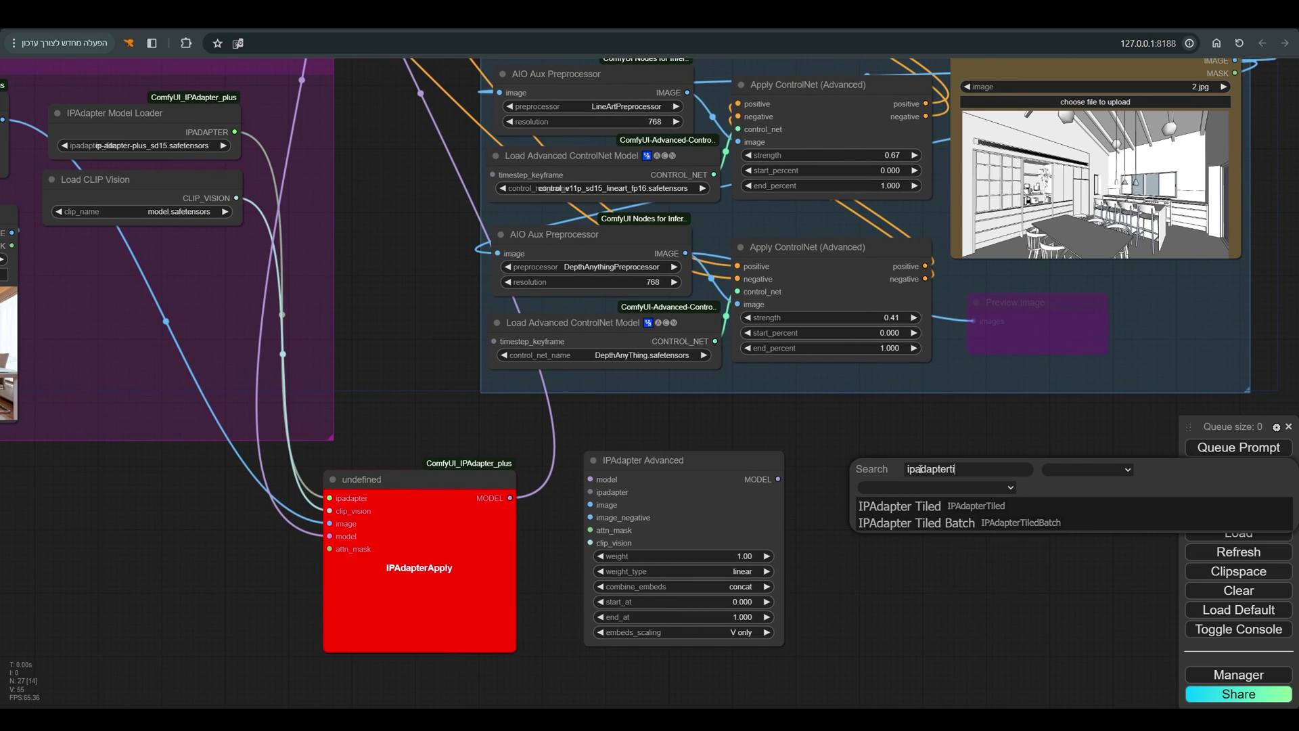
left_click(913, 506)
left_click_drag(943, 471, 857, 470)
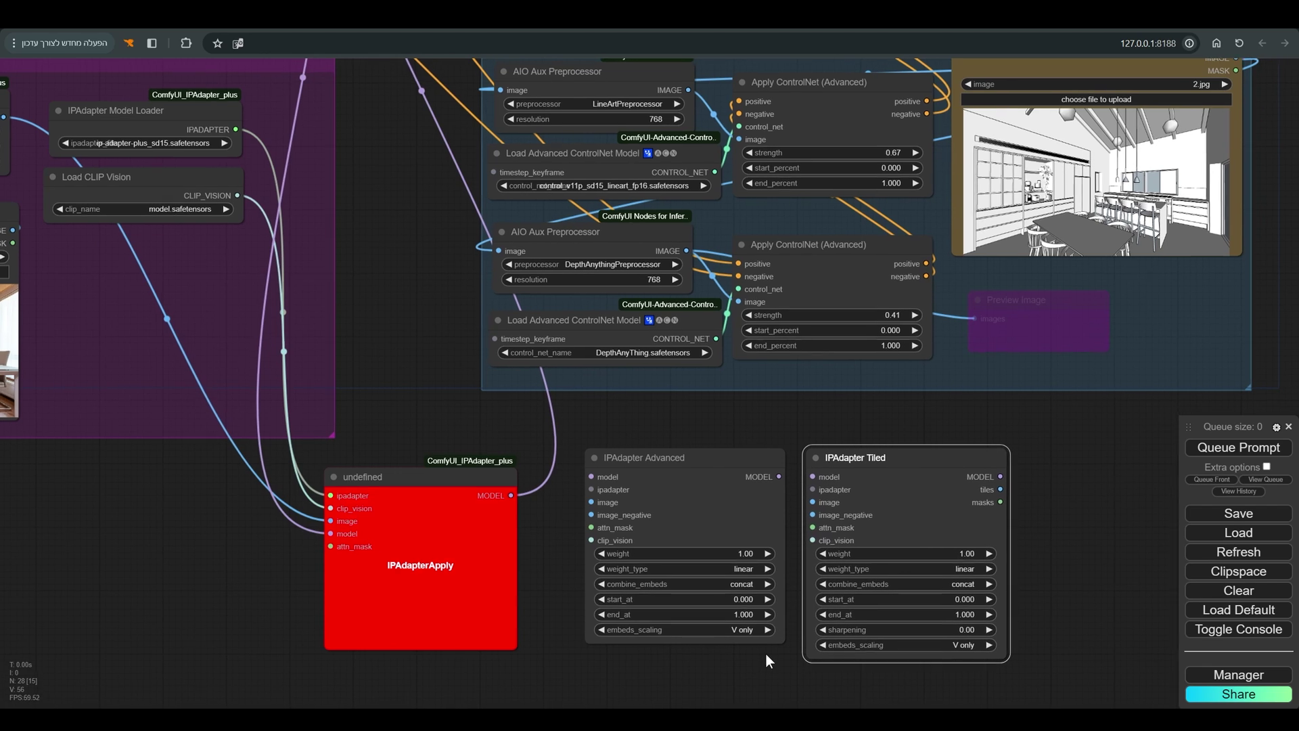
left_click_drag(766, 652, 769, 545)
- Delete the IPAdapter Advanced node from the graph
scroll(768, 546, "up", 1)
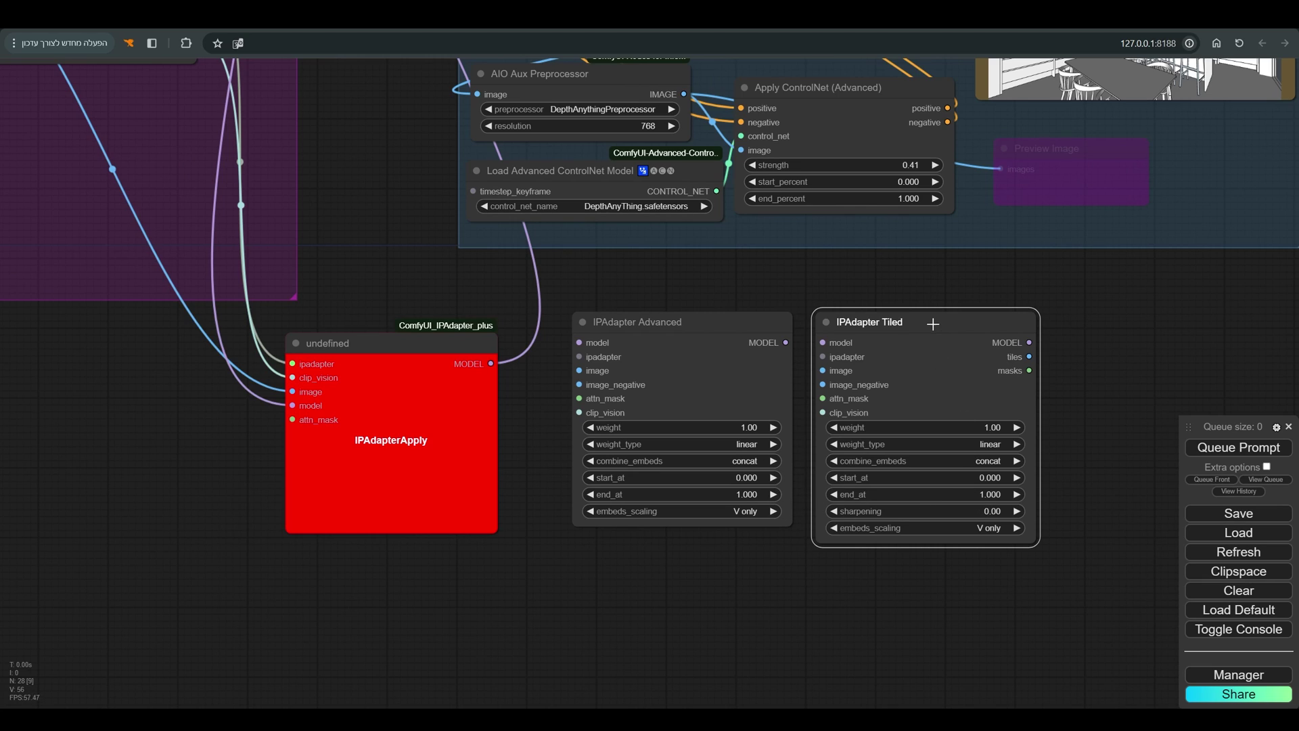
left_click_drag(933, 323, 928, 326)
scroll(819, 404, "down", 3)
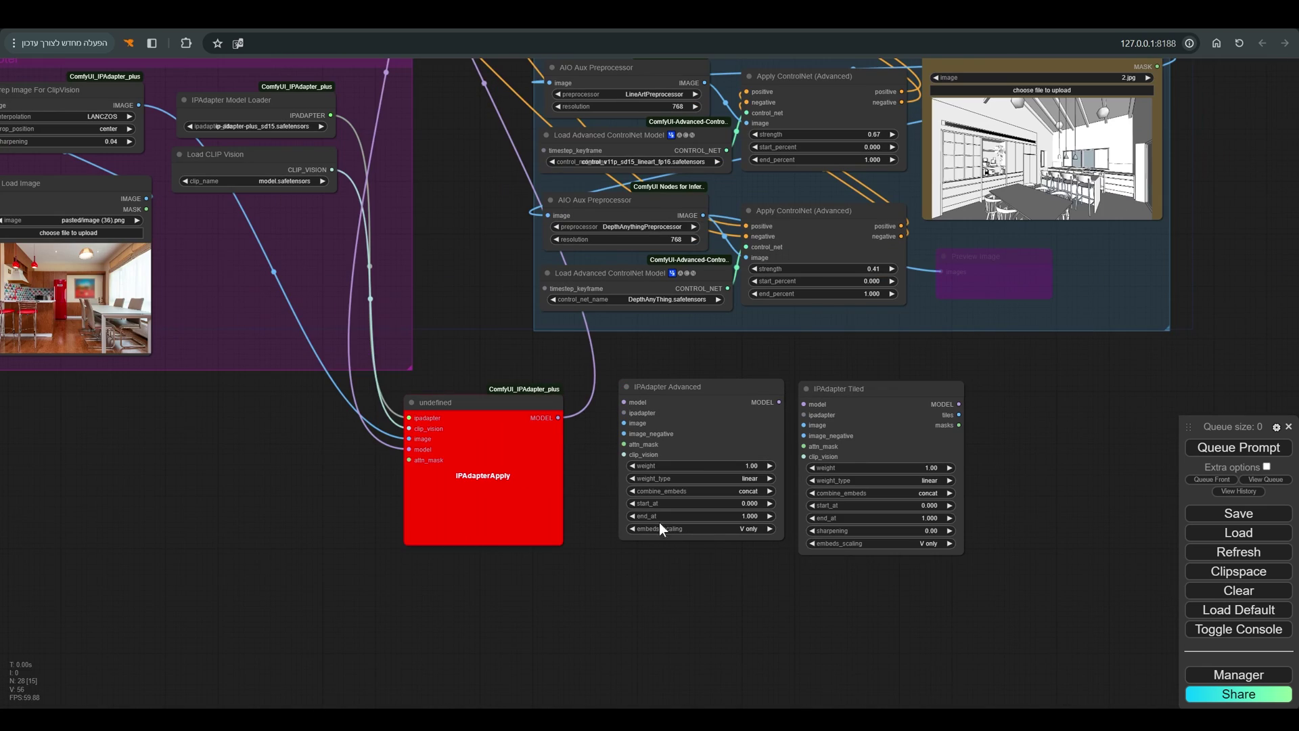
left_click_drag(178, 162, 273, 230)
left_click(838, 471)
key("Delete")
- Reconnect the ipadapter, clip_vision, image and model links to IPAdapter Tiled inside the ipadapter group
left_click_drag(961, 469, 788, 464)
left_click_drag(515, 497, 742, 488)
left_click_drag(515, 507, 742, 530)
left_click_drag(515, 517, 742, 499)
left_click_drag(515, 529, 742, 478)
left_click_drag(829, 459, 392, 303)
- Delete Prep Image For ClipVision and arrange the loaders to the left of IPAdapter Tiled
scroll(606, 449, "down", 2)
scroll(659, 359, "up", 2)
scroll(660, 359, "down", 3)
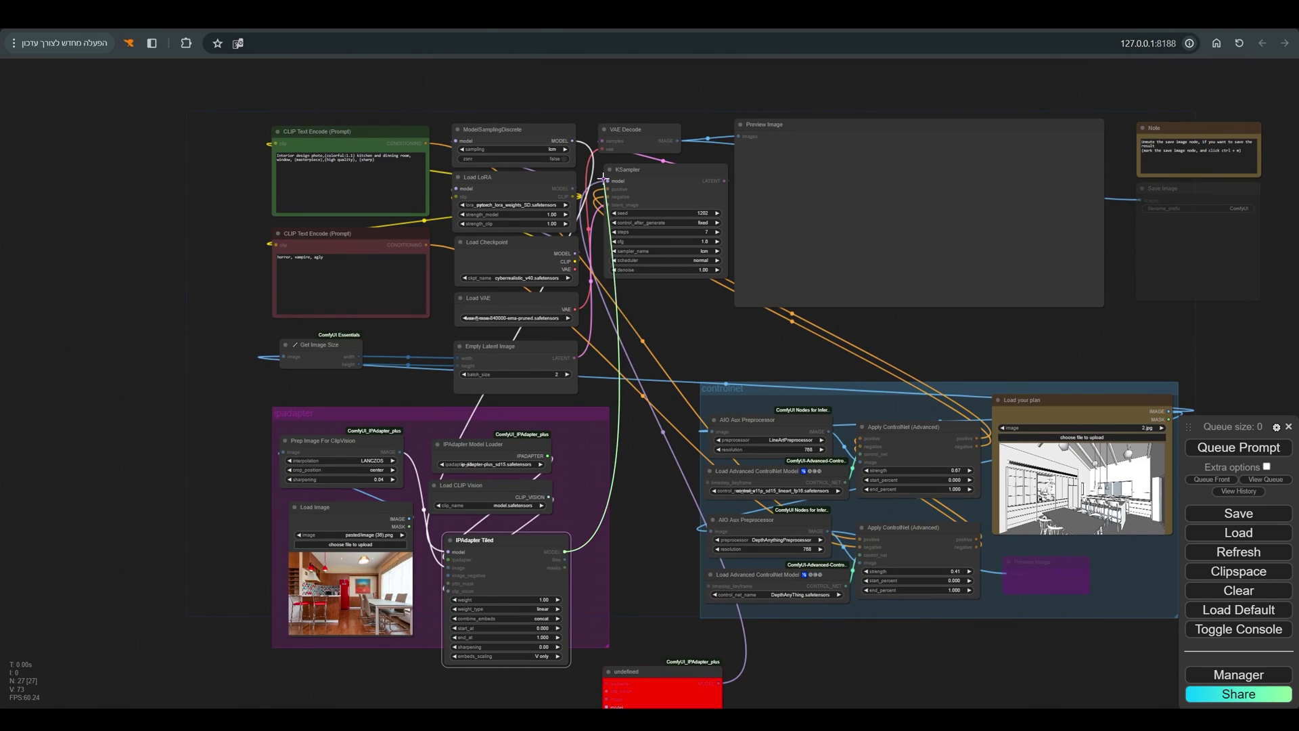
scroll(423, 405, "up", 2)
key("Delete")
left_click_drag(328, 390, 313, 392)
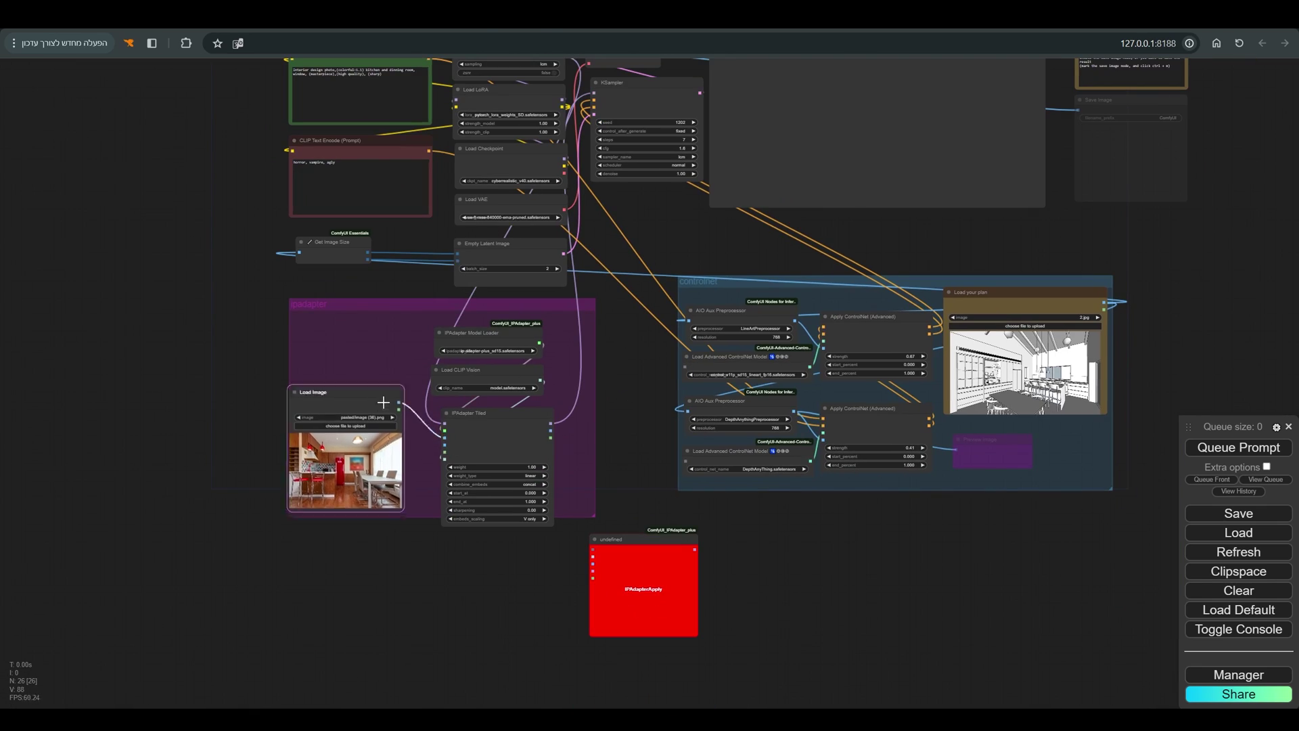
left_click_drag(466, 369, 331, 314)
left_click_drag(473, 332, 335, 352)
left_click_drag(505, 422, 498, 365)
scroll(537, 404, "up", 1)
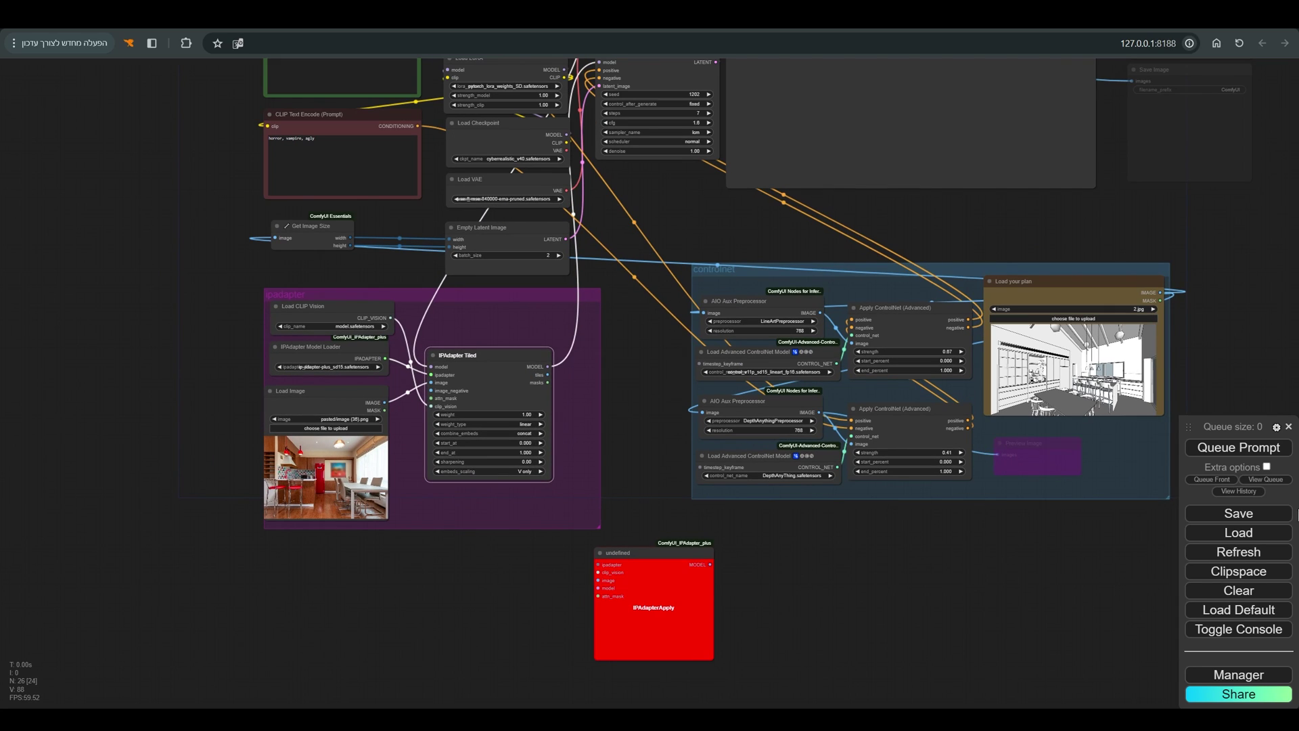
- Queue the workflow and dismiss the resulting SyntaxError message
left_click(1239, 447)
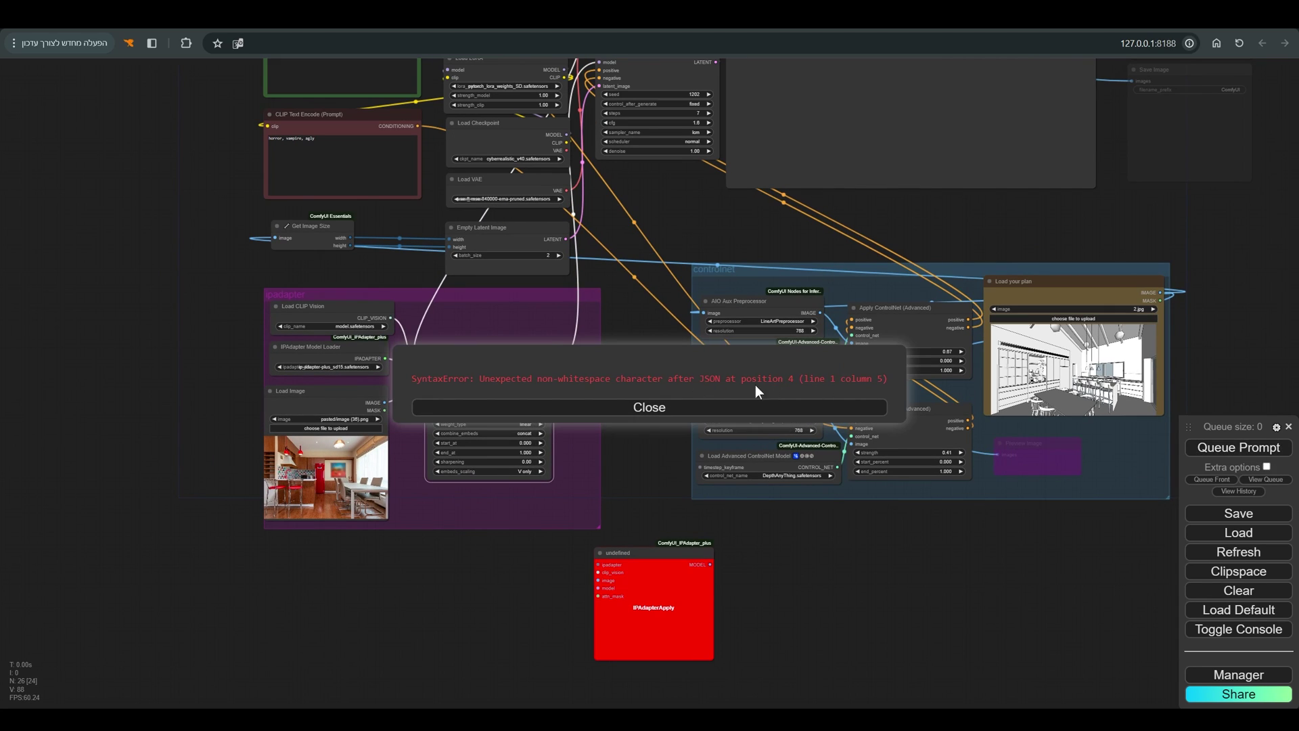
left_click_drag(682, 553, 683, 470)
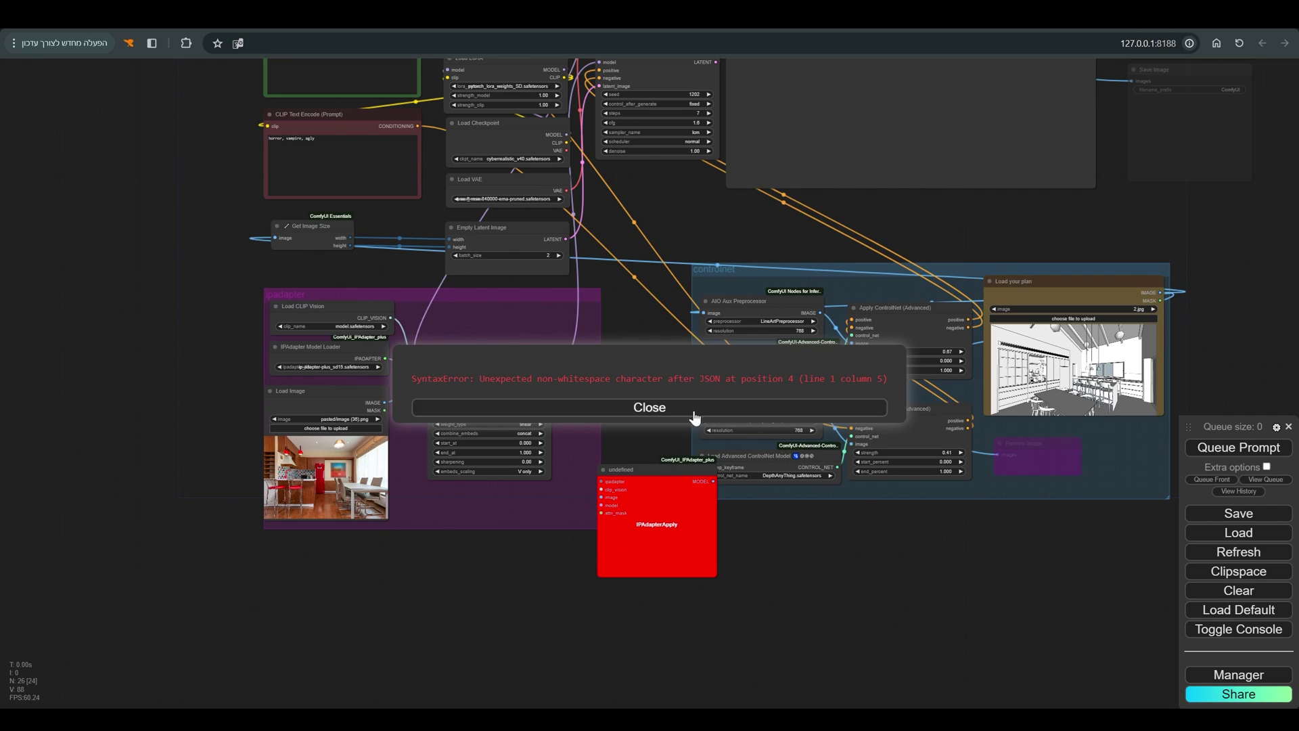
left_click(649, 408)
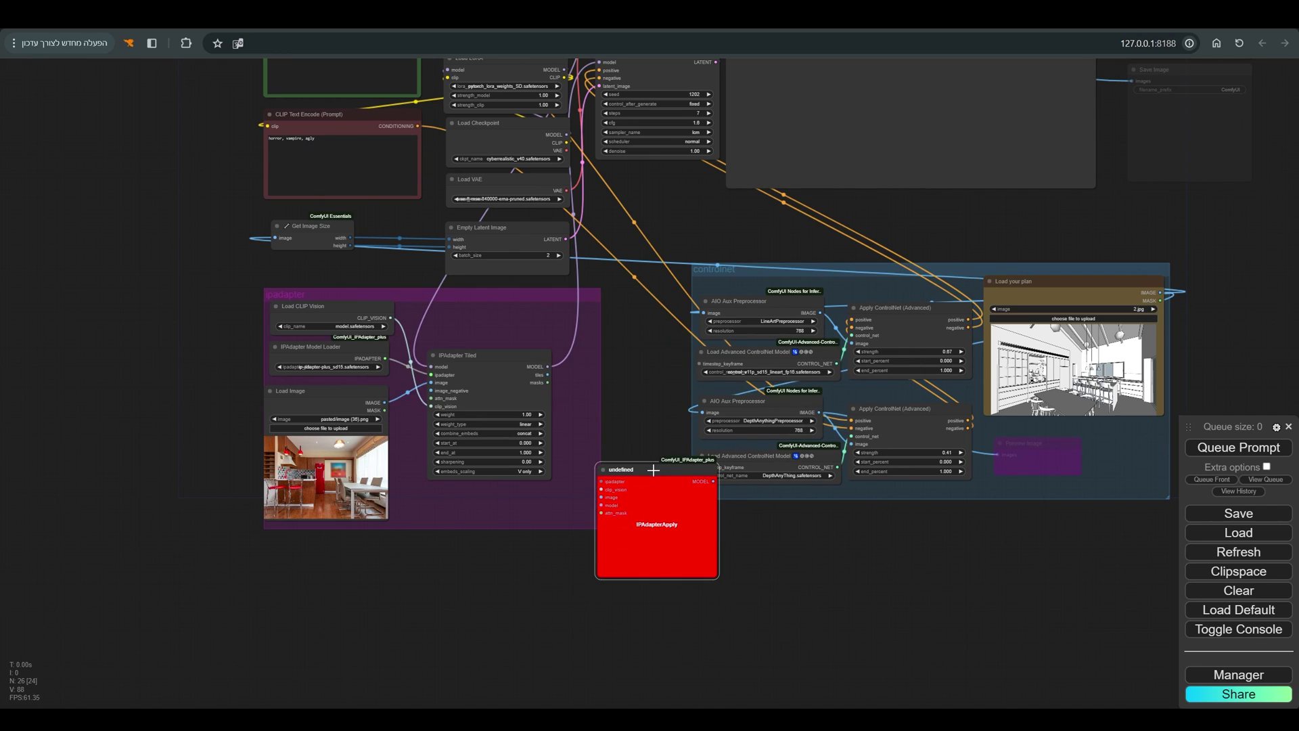
- Delete the broken red IPAdapterApply node and queue the workflow again, following its execution
left_click_drag(654, 469, 635, 451)
key("Delete")
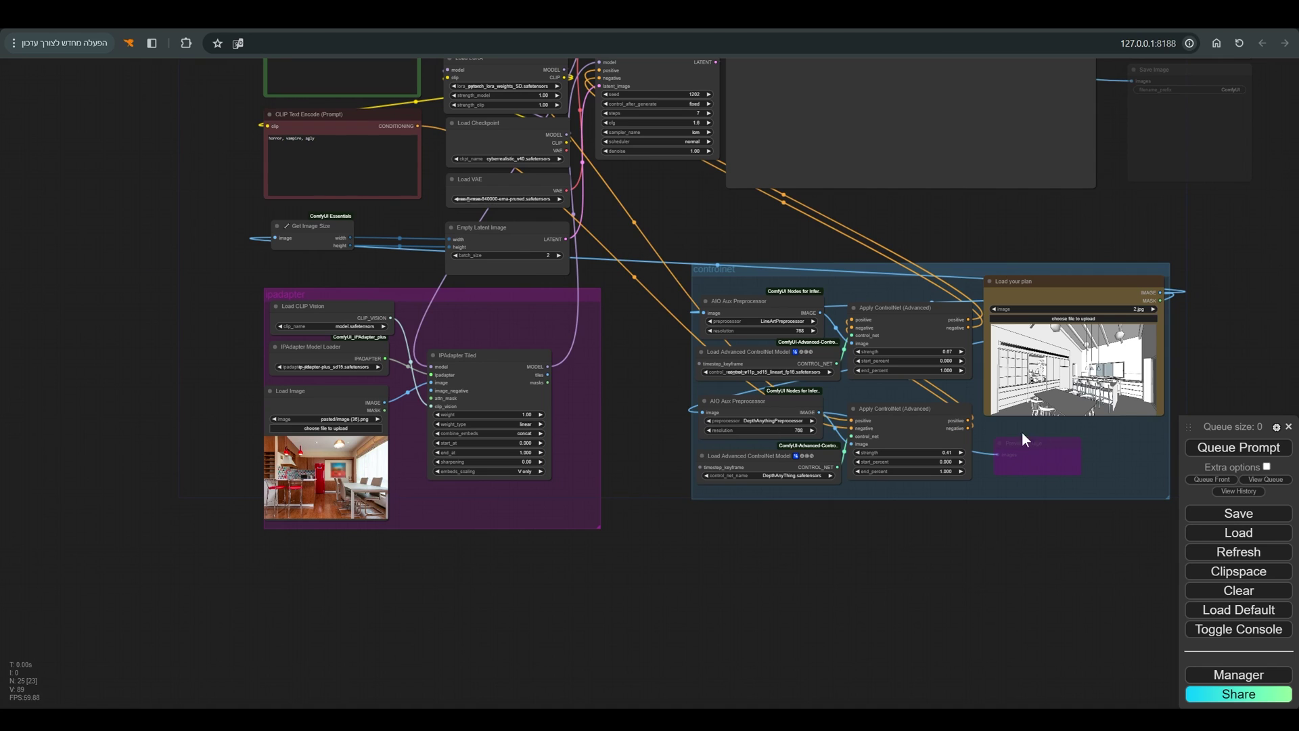
left_click(1238, 447)
scroll(656, 318, "down", 1)
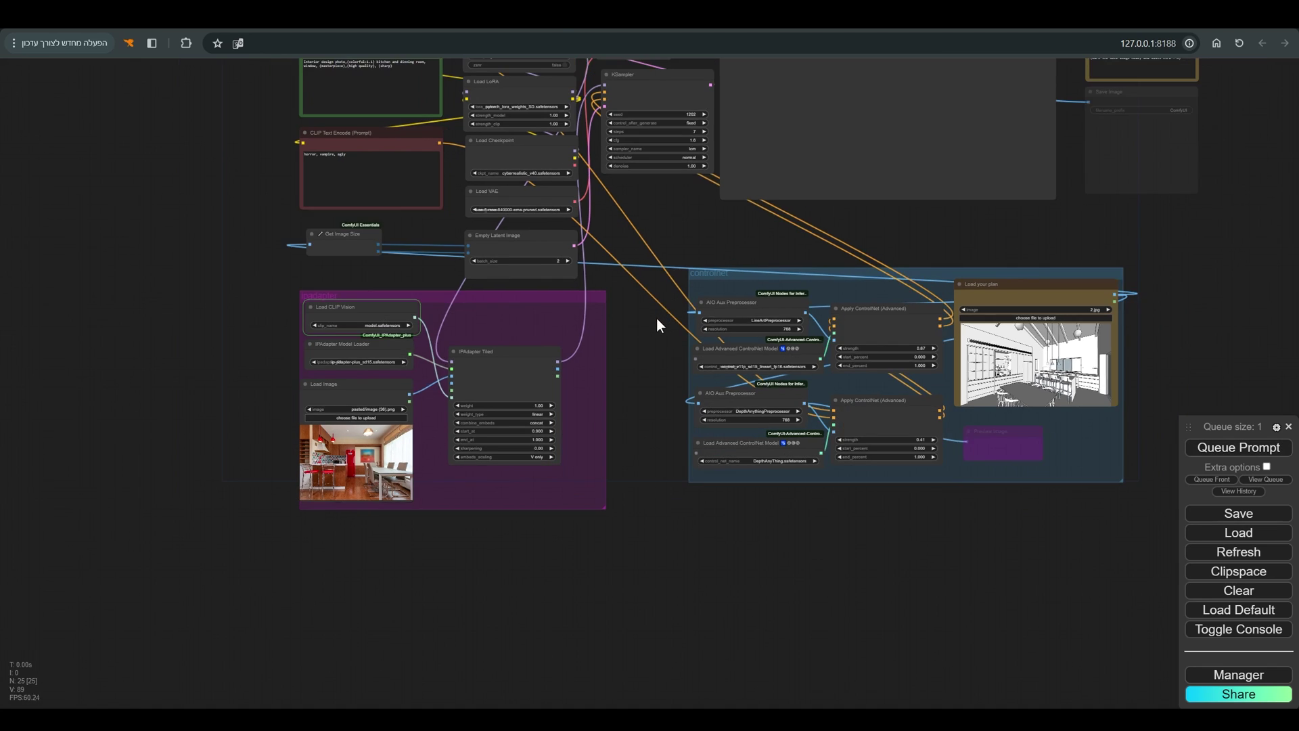
scroll(656, 318, "down", 2)
scroll(660, 303, "up", 3)
left_click_drag(676, 252, 679, 341)
scroll(712, 361, "up", 1)
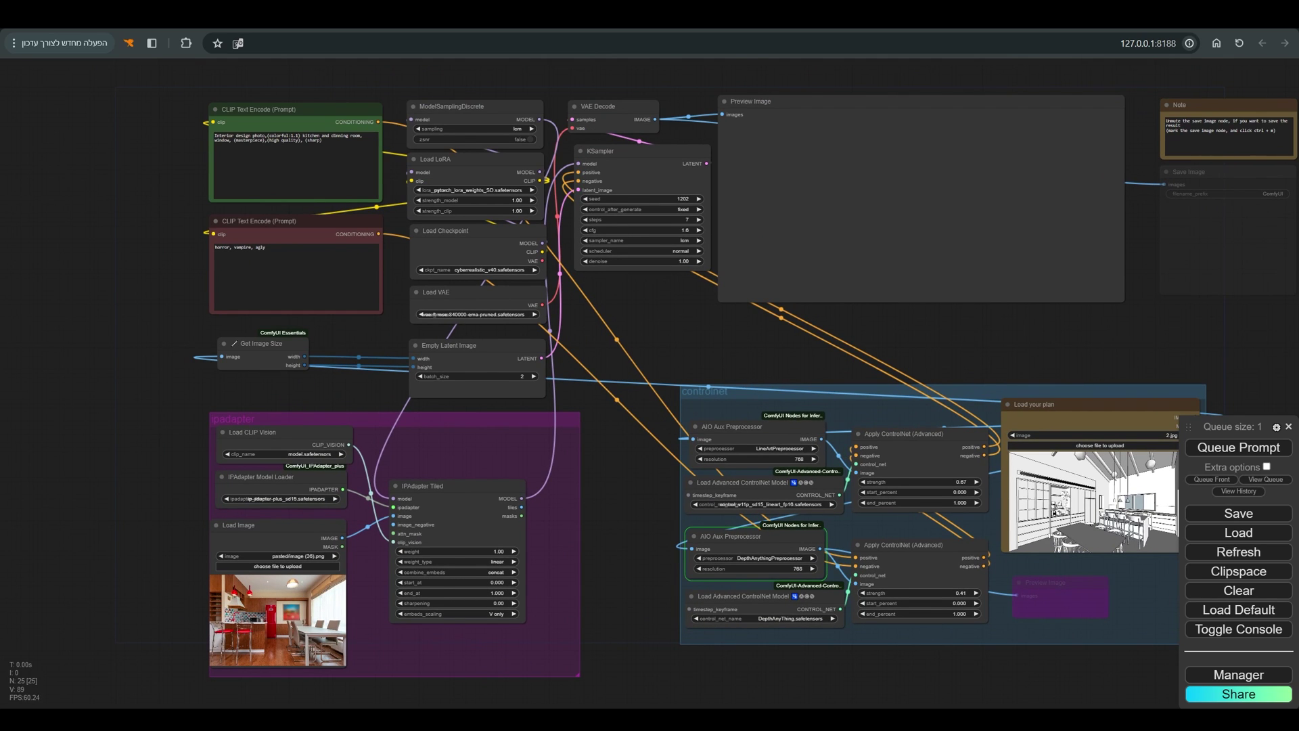
scroll(927, 515, "down", 1)
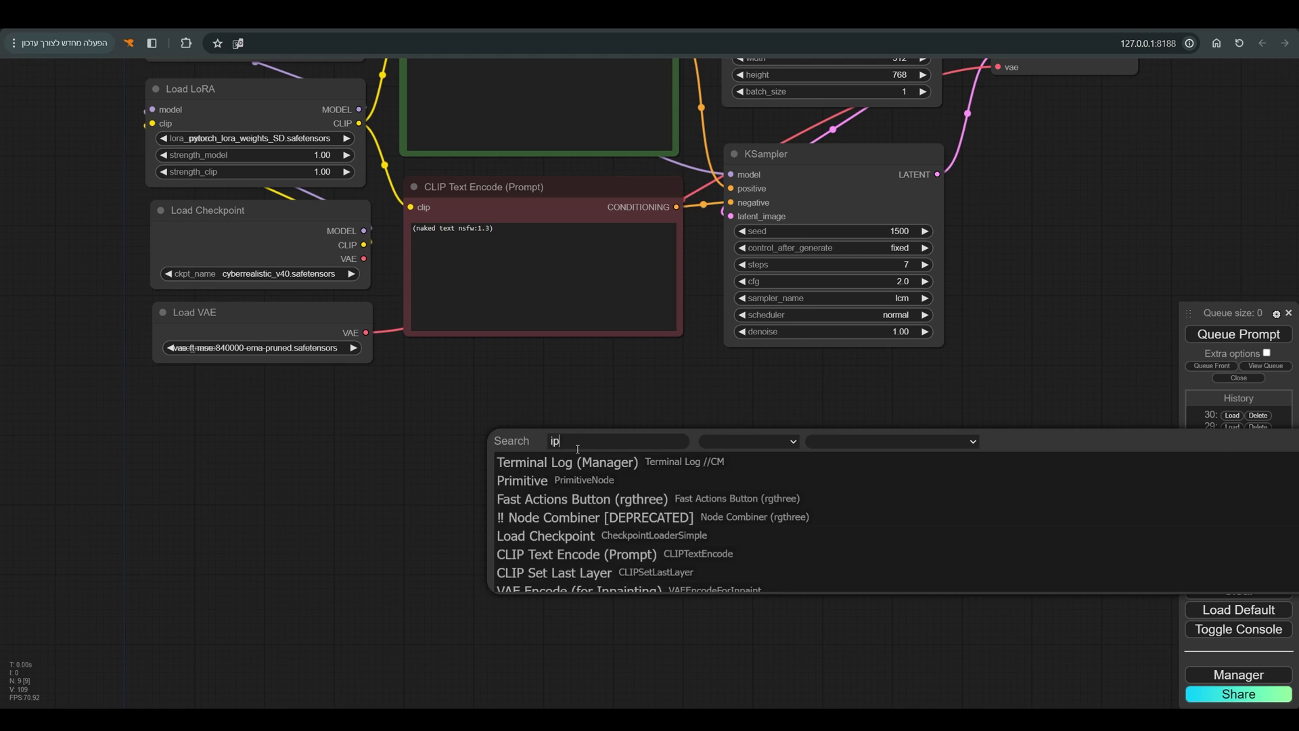
- Add an IPAdapter Advanced node to the LCM workflow via an 'ipad' search
type("ipadapter")
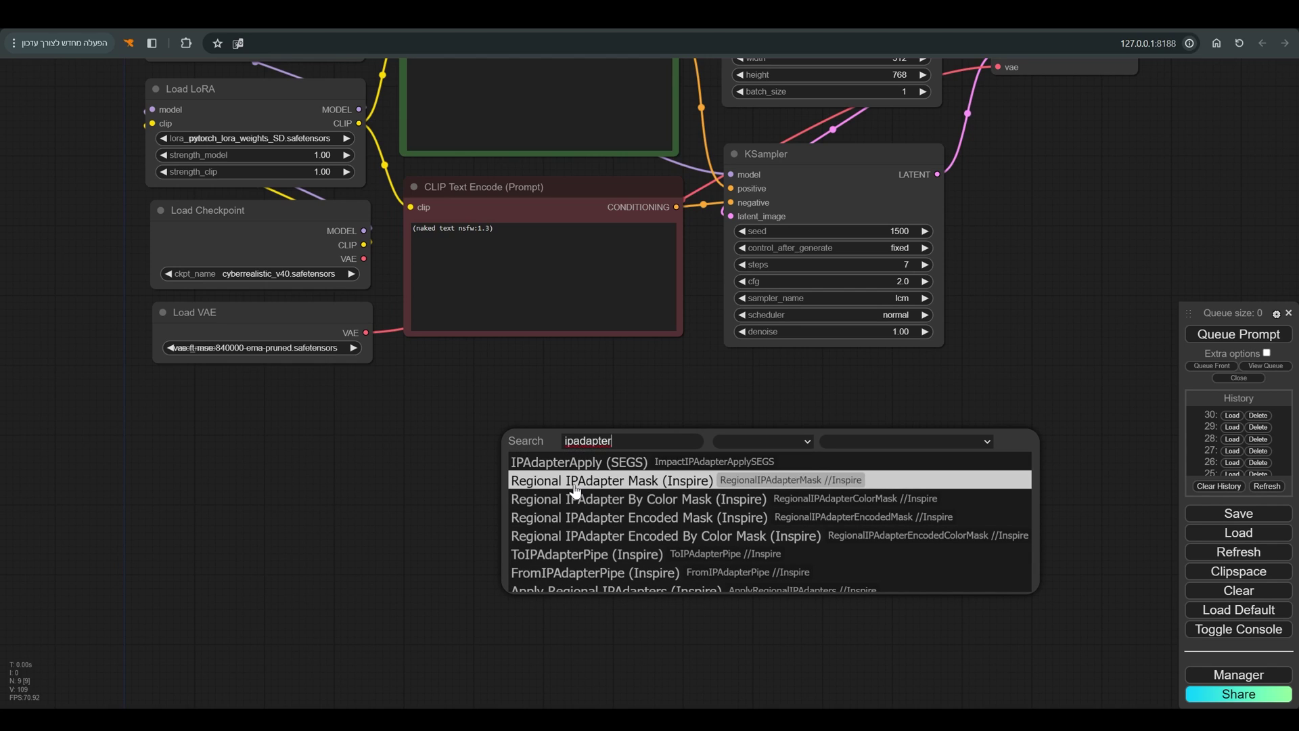
scroll(582, 487, "down", 3)
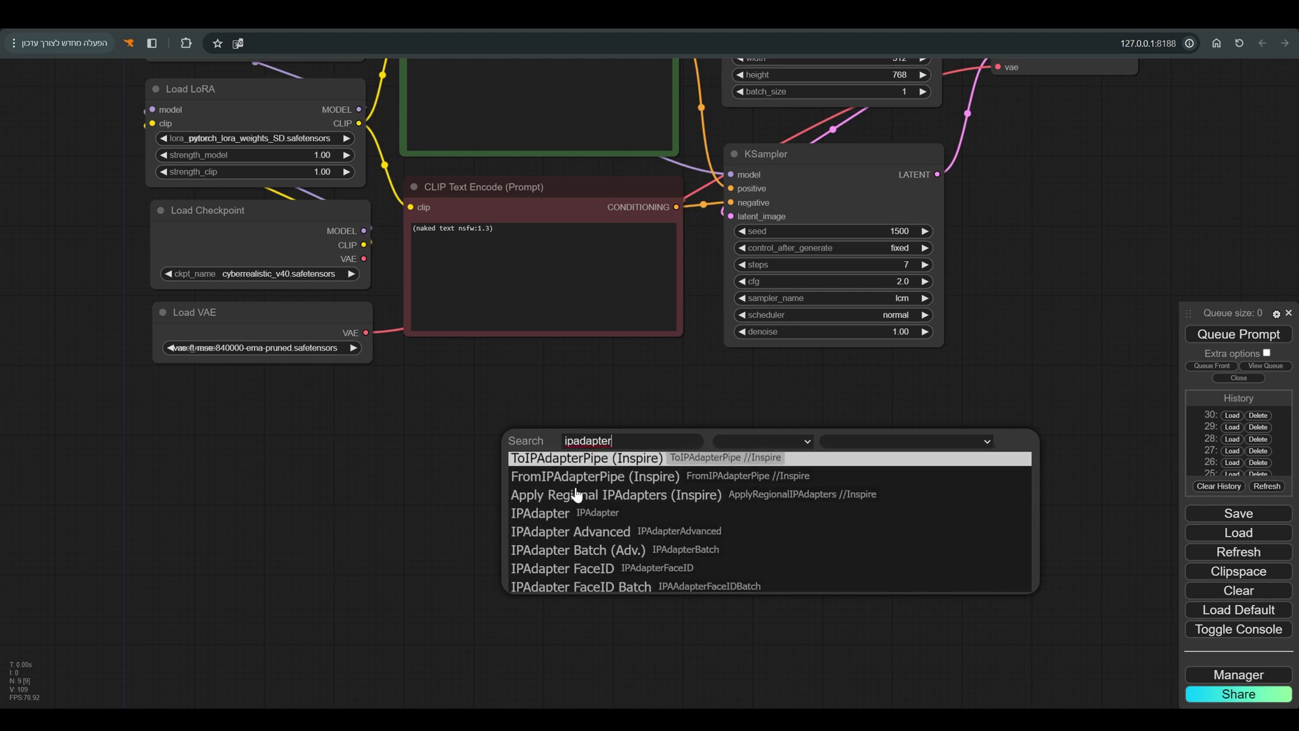
left_click(594, 488)
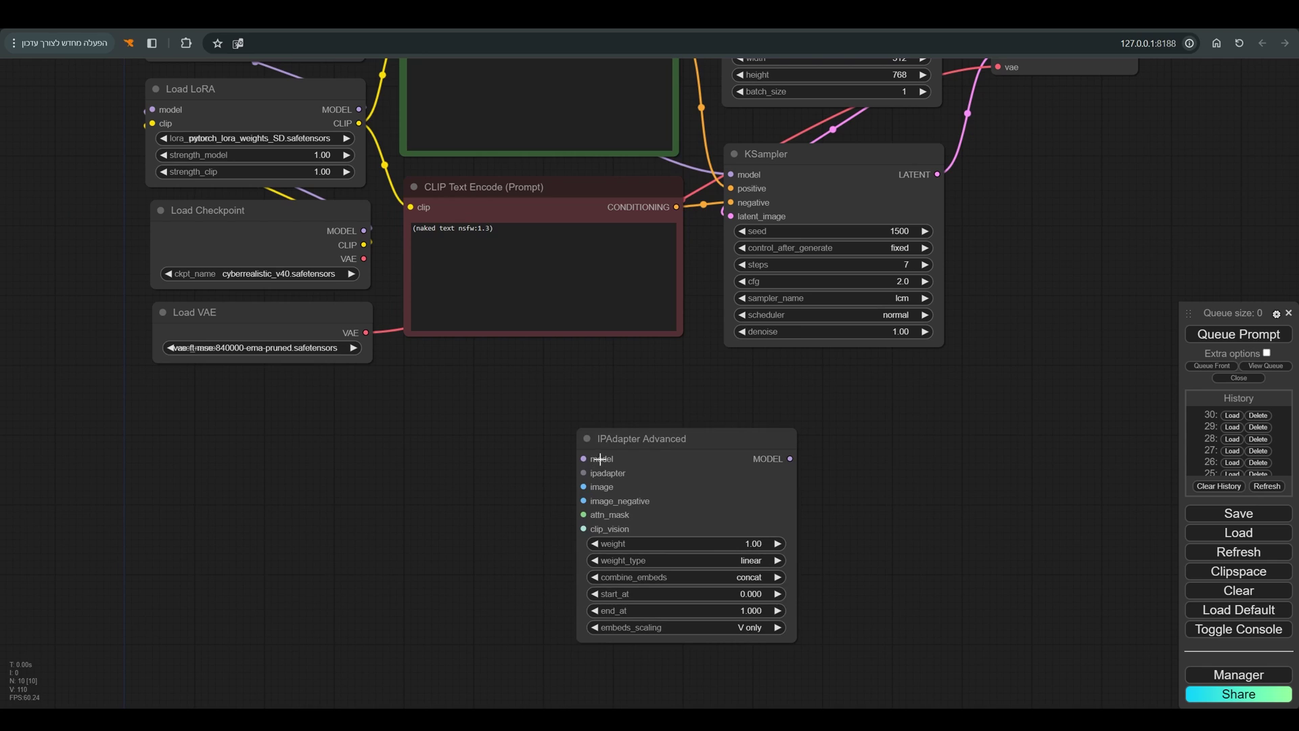
scroll(599, 454, "up", 1)
scroll(599, 454, "down", 1)
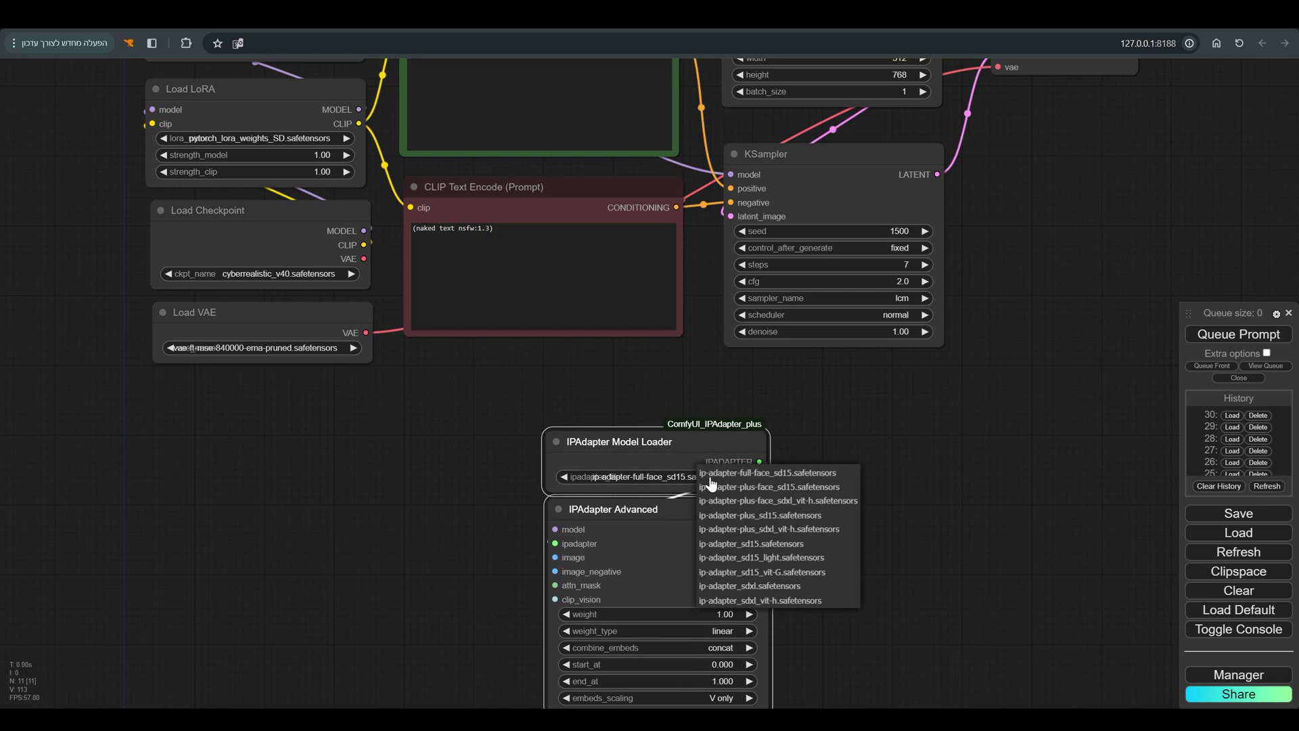
- Feed IPAdapter Advanced from an IPAdapter Model Loader set to ip-adapter-plus-face_sd15.safetensors
left_click(757, 490)
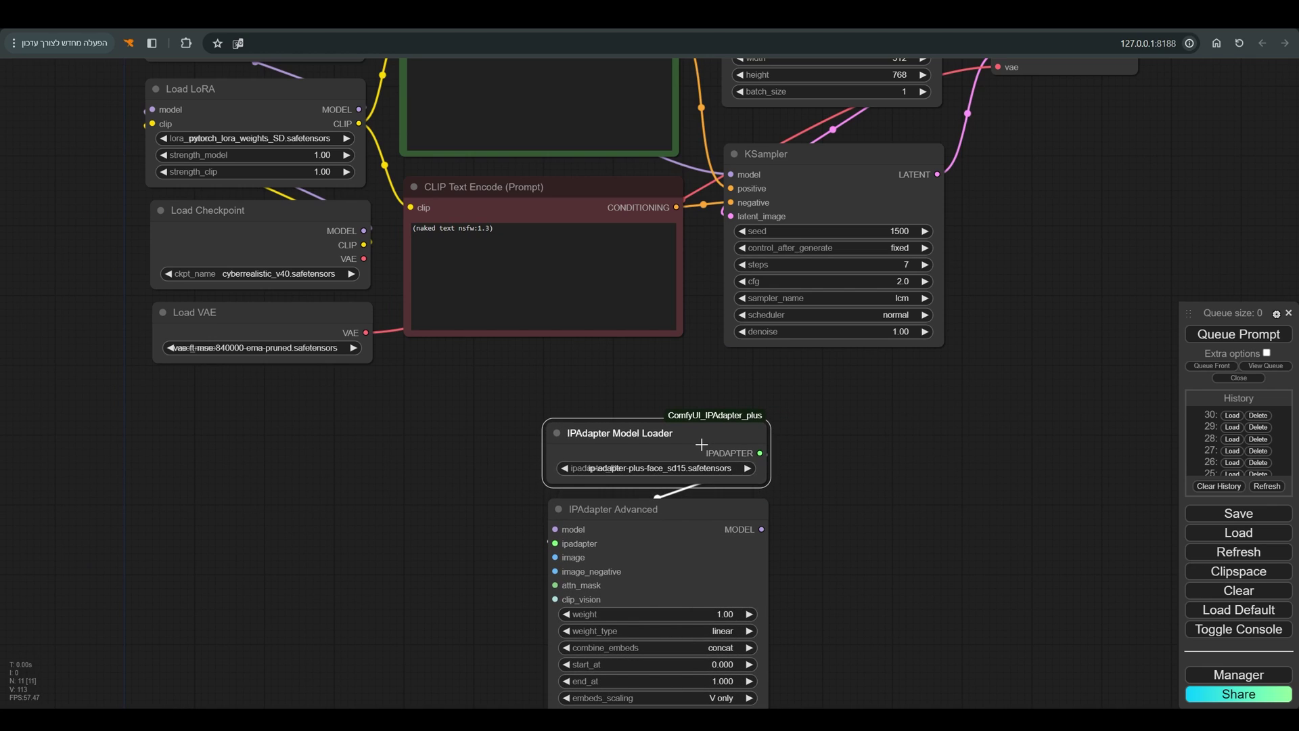
scroll(810, 501, "down", 1)
left_click_drag(811, 501, 825, 431)
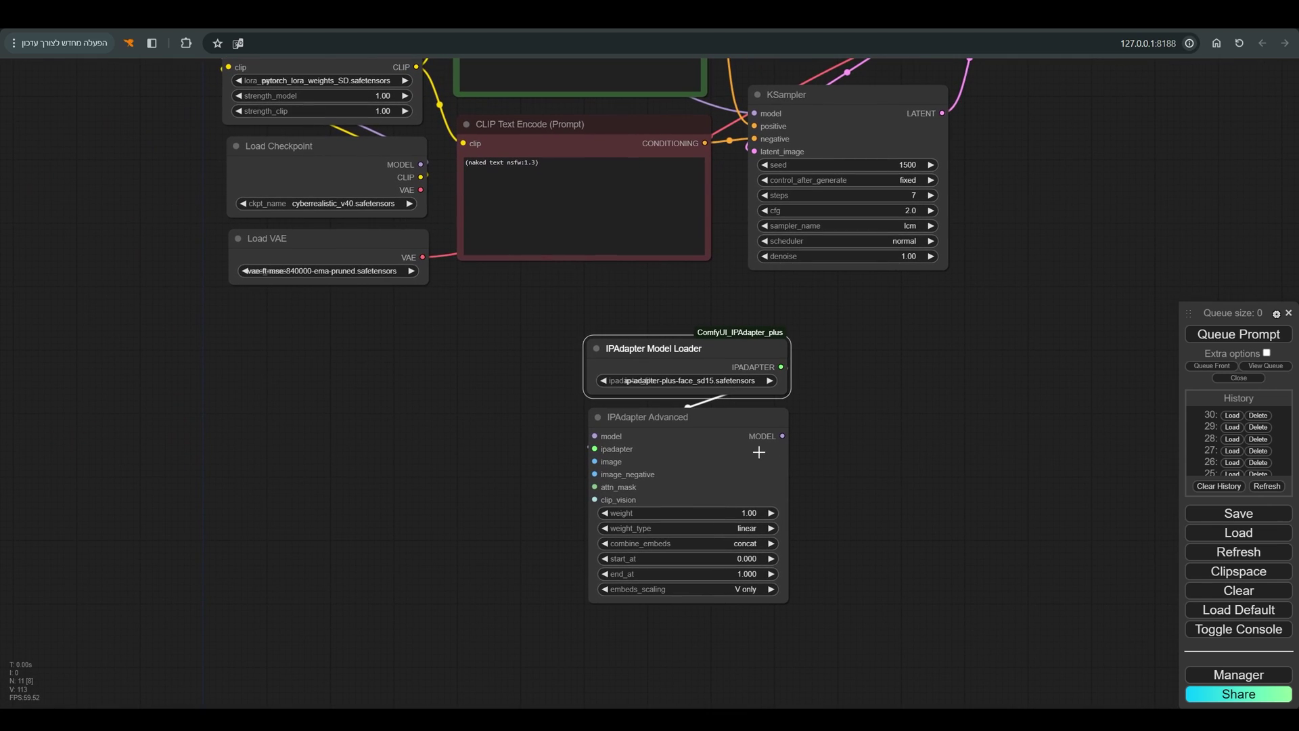
left_click_drag(595, 466, 449, 437)
- Create a Load Image node connected to IPAdapter Advanced's image input and position it
left_click(472, 495)
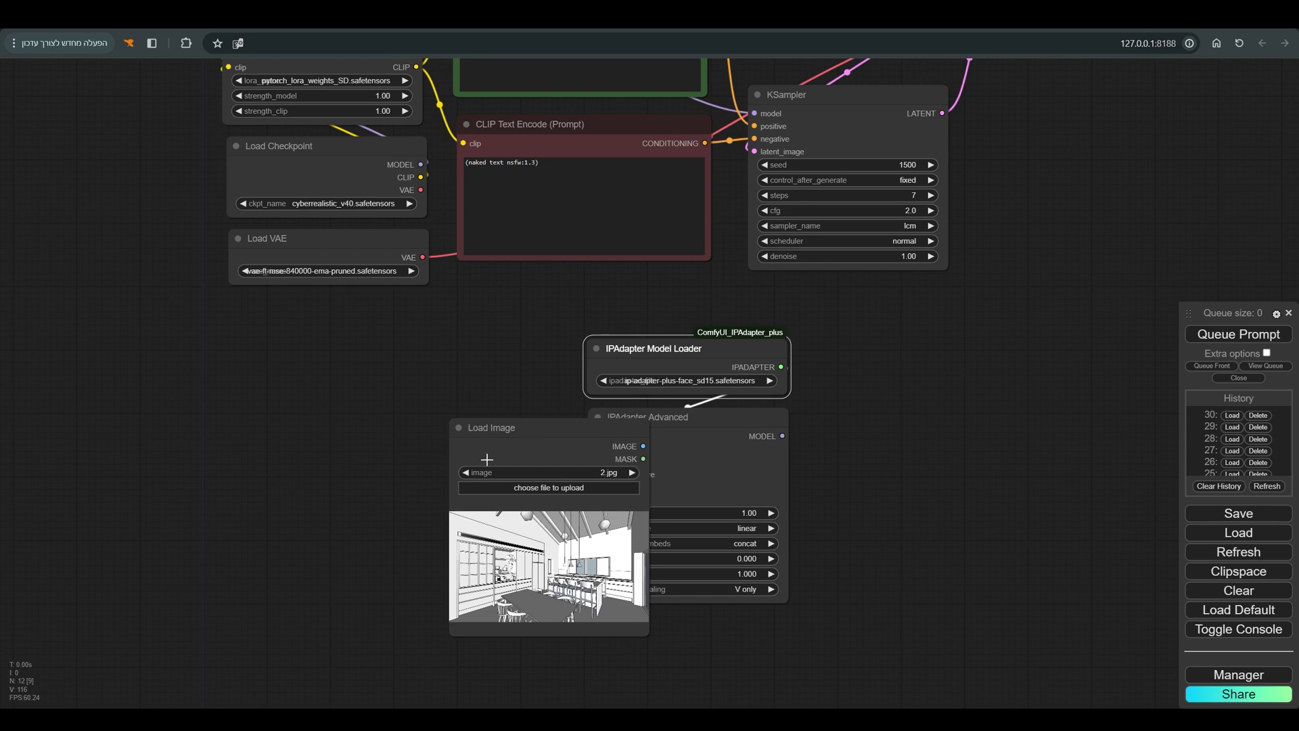
left_click_drag(530, 429, 523, 402)
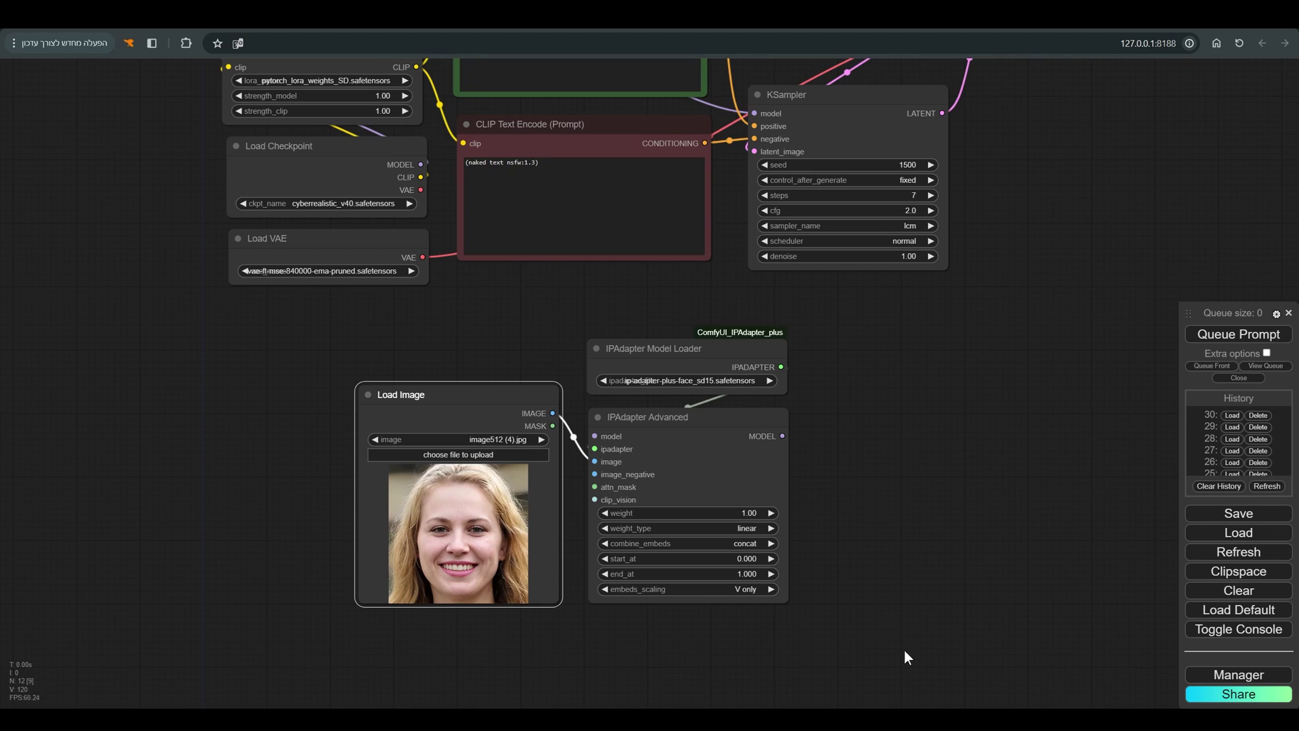
left_click(812, 554)
left_click_drag(551, 408, 552, 412)
- Add a Load CLIP Vision node with model.safetensors feeding clip_vision, placed above Load Image
left_click_drag(593, 498, 490, 339)
left_click(515, 385)
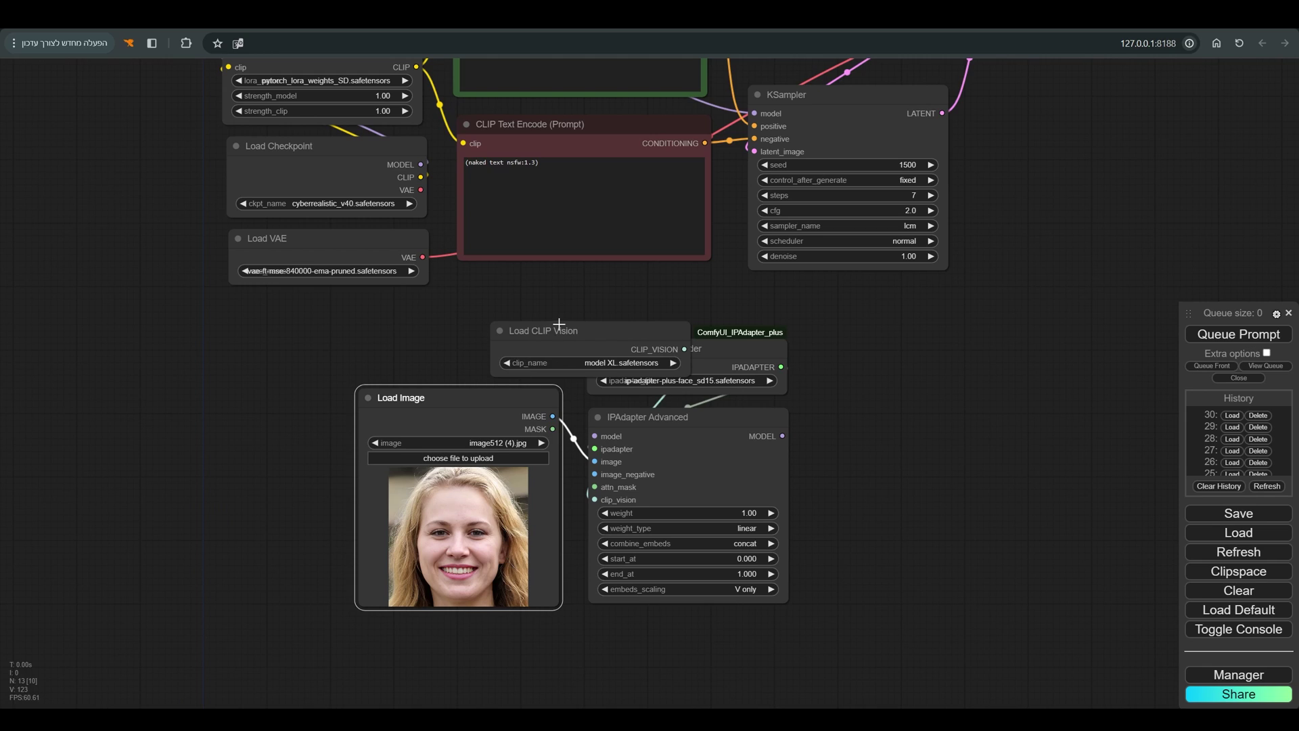
left_click_drag(564, 322, 425, 319)
left_click(498, 357)
left_click(517, 366)
left_click_drag(516, 366, 515, 370)
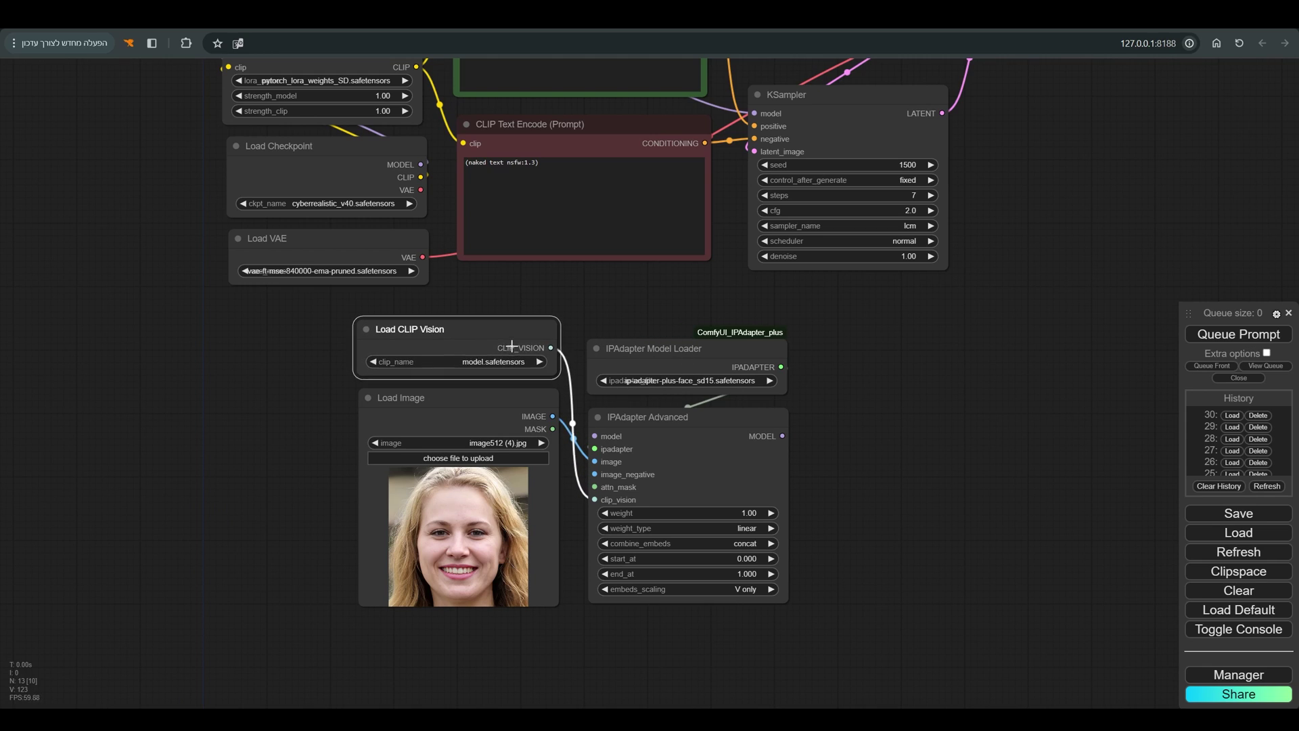
left_click(844, 583)
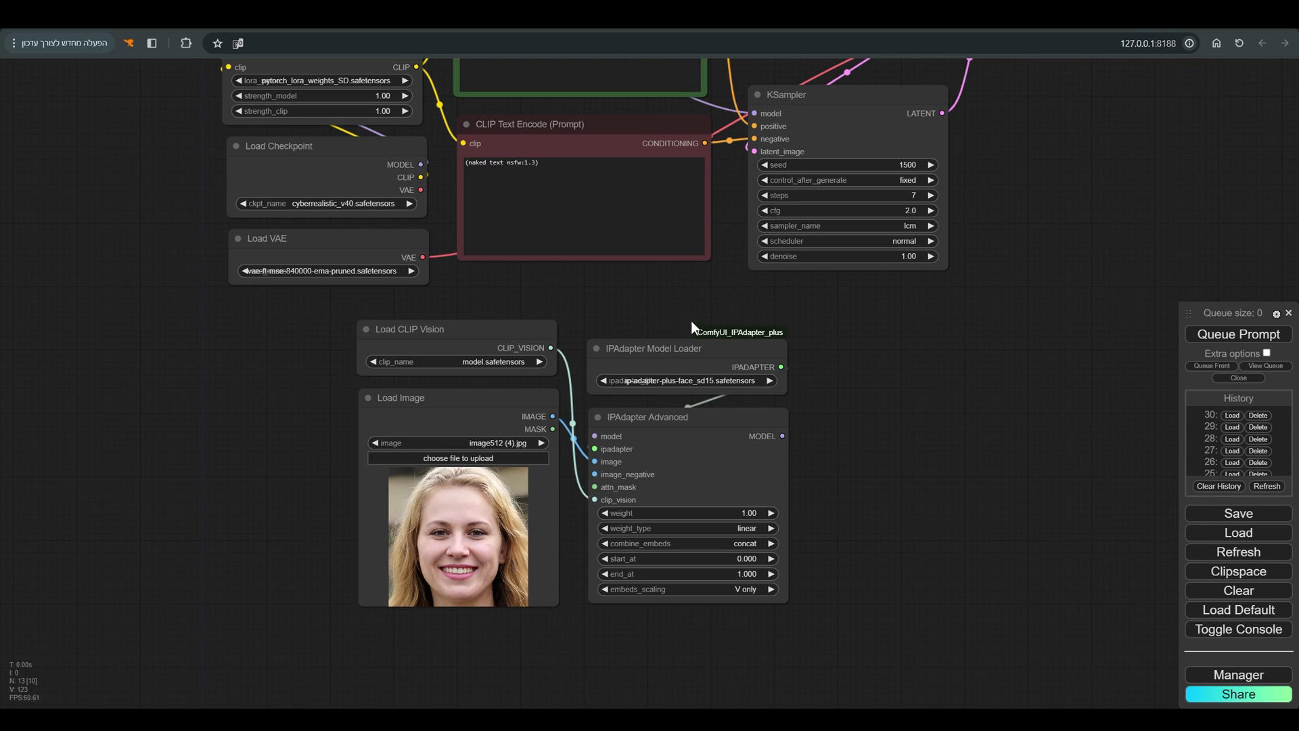
scroll(690, 319, "down", 1)
left_click_drag(686, 323, 693, 376)
- Route ModelSamplingDiscrete's model through IPAdapter Advanced into the KSampler
scroll(689, 379, "down", 1)
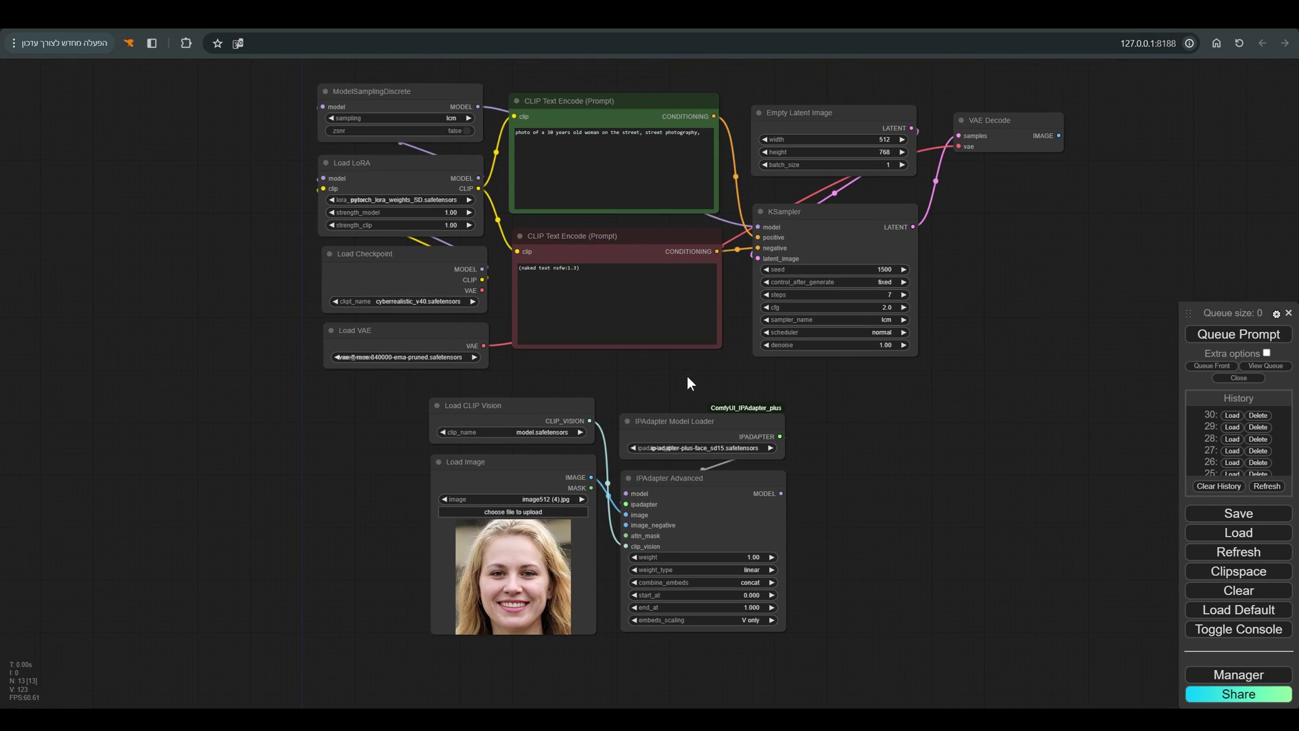
left_click_drag(477, 106, 626, 493)
left_click_drag(783, 494, 764, 228)
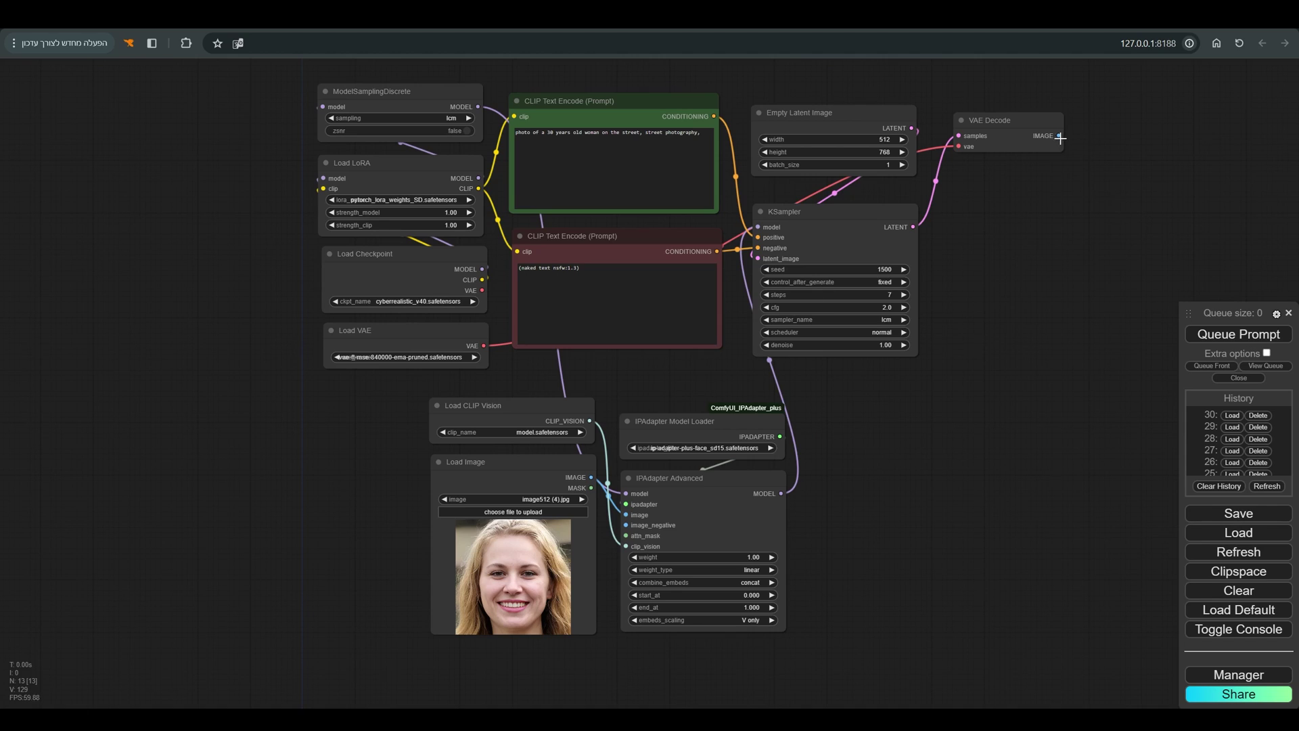
- Attach a Preview Image node to VAE Decode and run the first generation
left_click_drag(1060, 137, 1000, 207)
left_click(1035, 306)
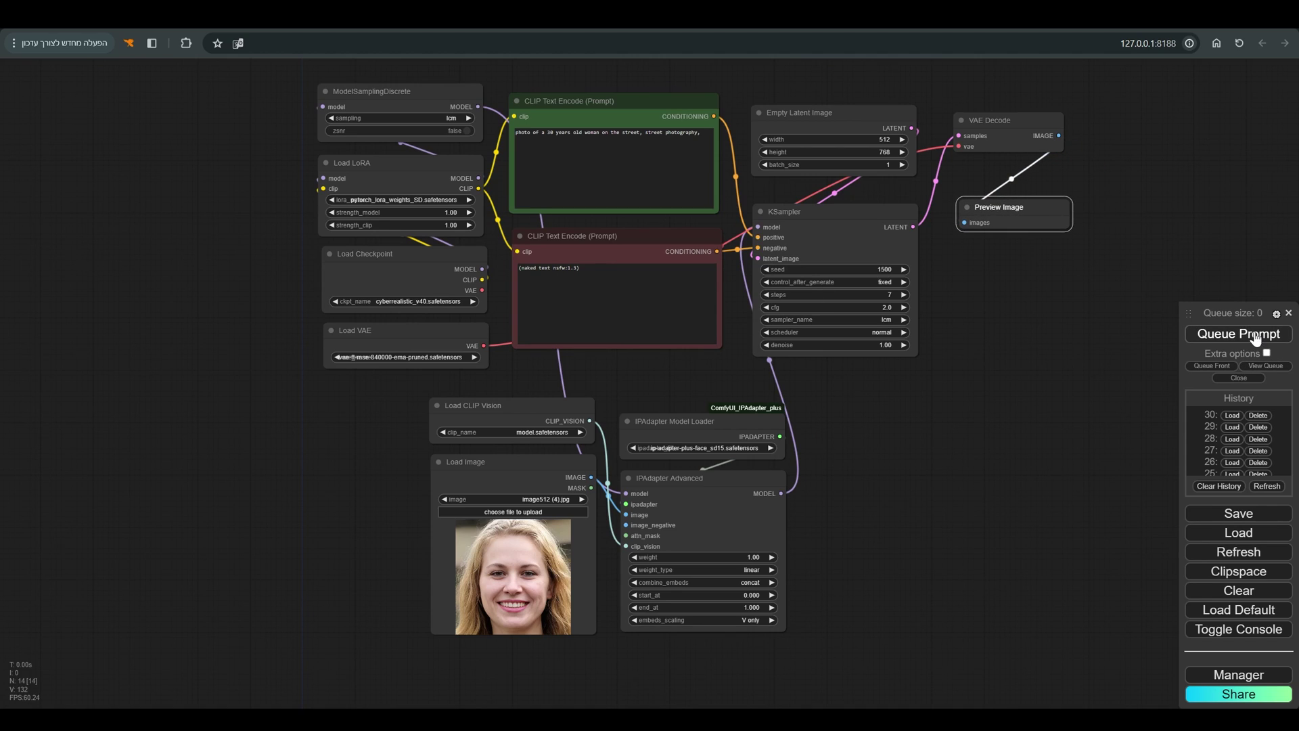
left_click(1255, 338)
scroll(974, 449, "down", 1)
- Wrap the CLIP Vision, Load Image and IPAdapter nodes in a new group
left_click_drag(919, 525, 927, 365)
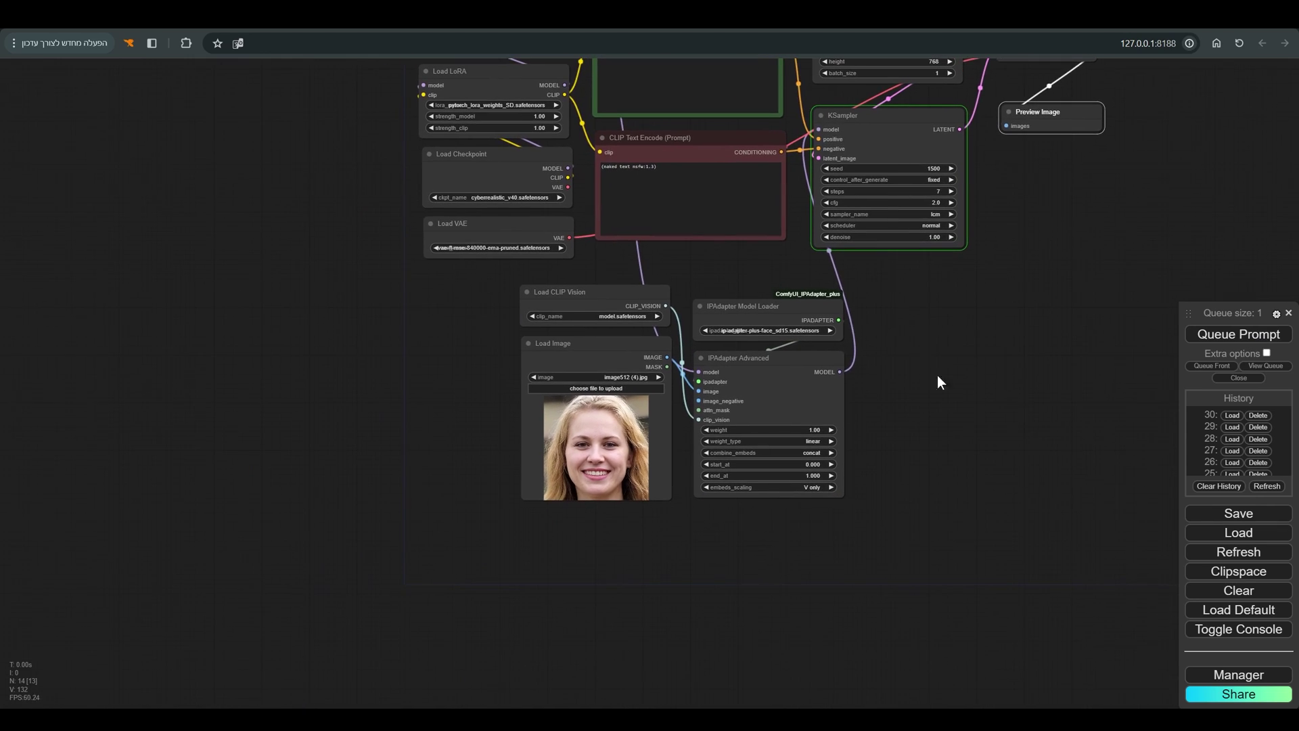
left_click_drag(905, 290, 518, 505)
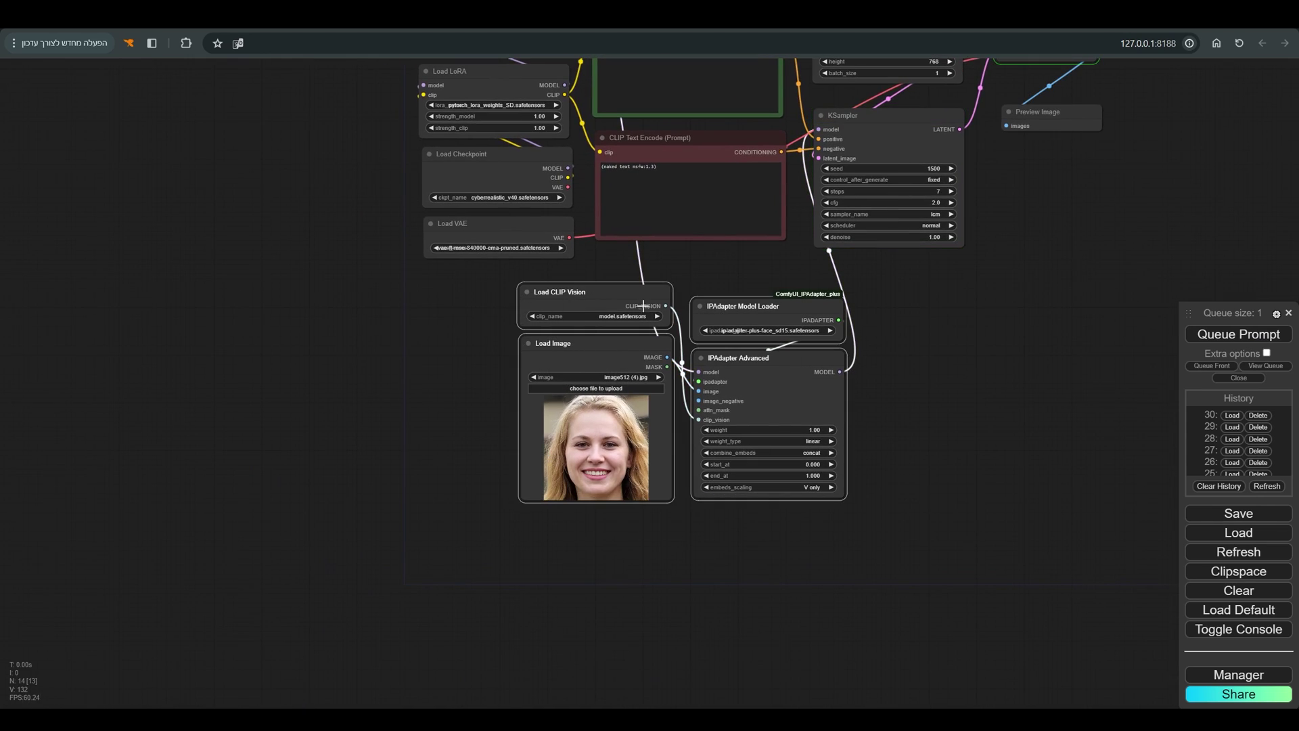
left_click_drag(643, 305, 670, 346)
right_click(918, 380)
left_click(980, 456)
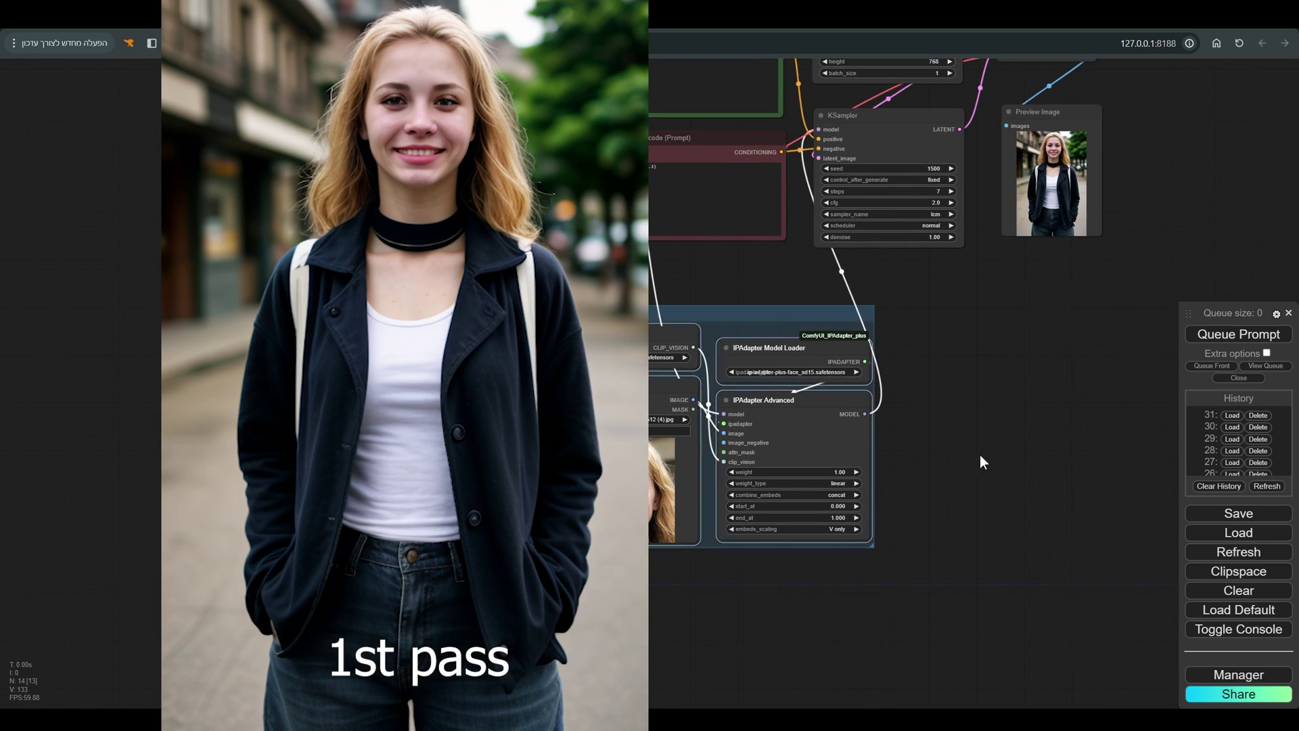
scroll(778, 318, "down", 3)
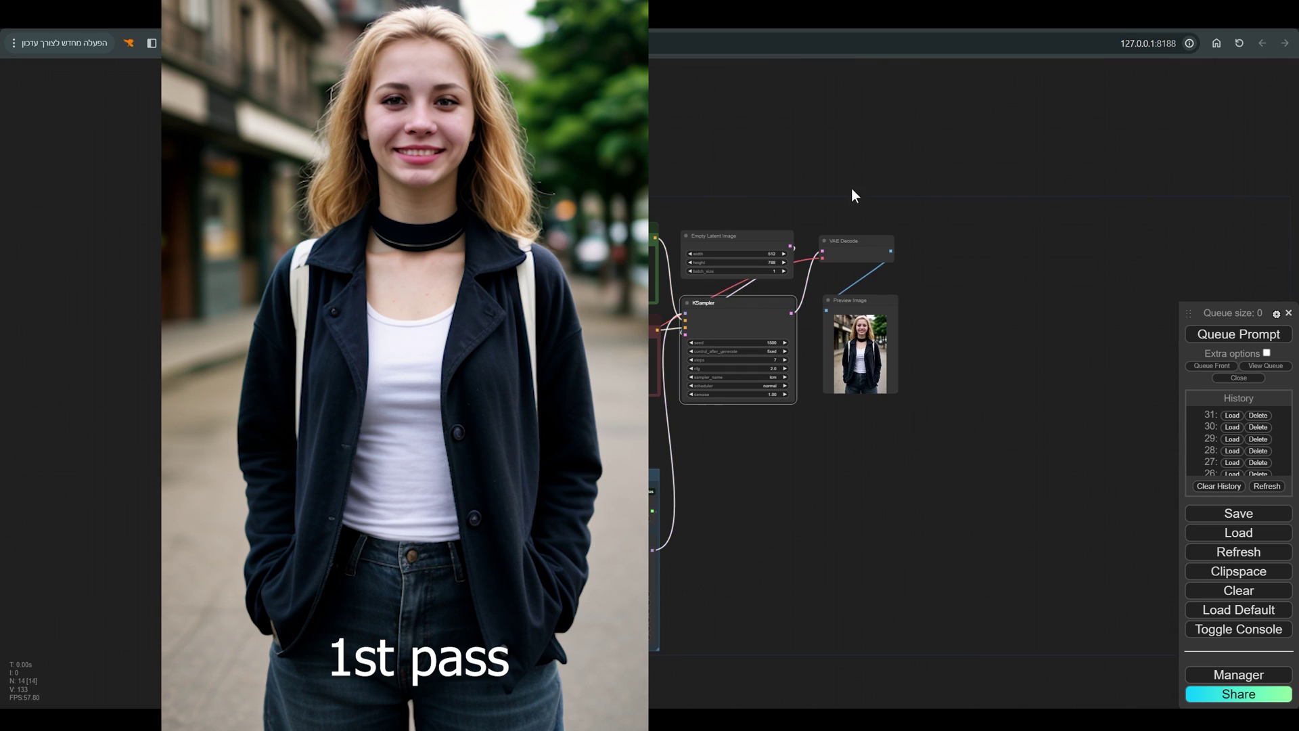
- Duplicate the KSampler, VAE Decode and Preview Image nodes with their input links, placed to the right
left_click_drag(852, 191, 866, 400)
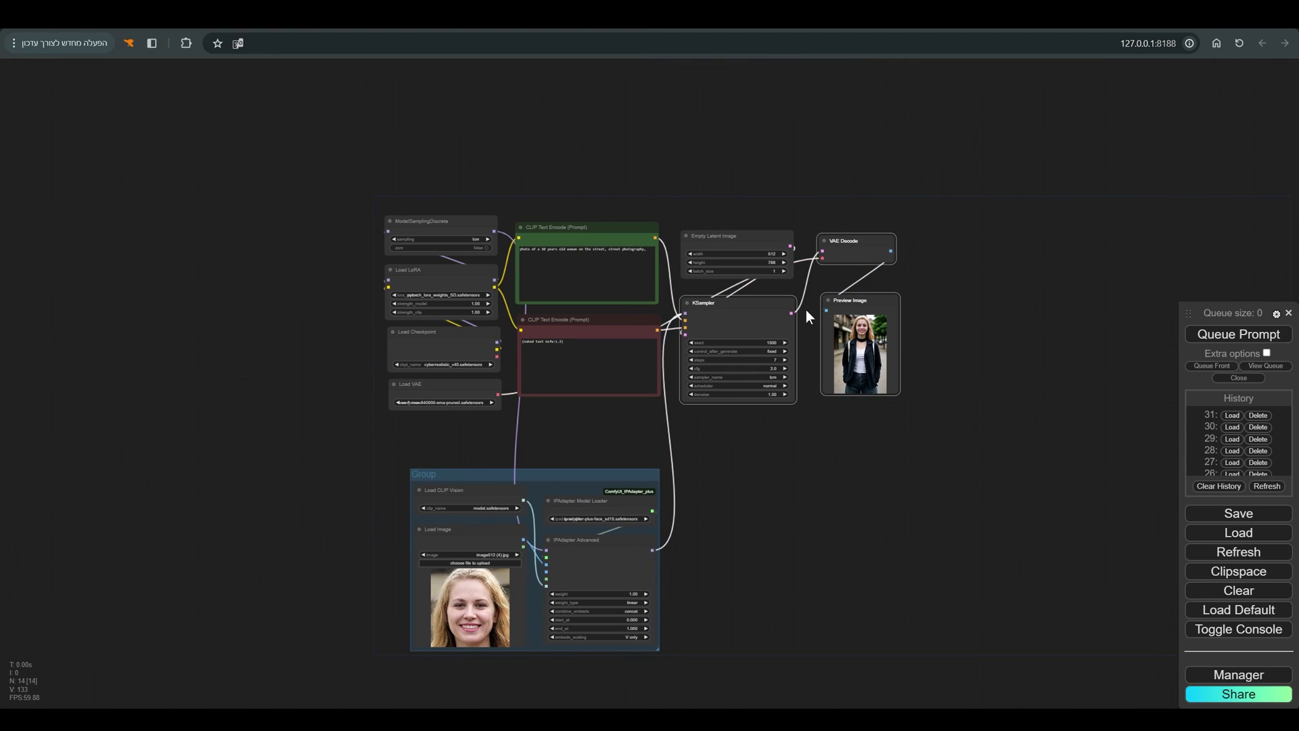
key("ctrl+c")
key("ctrl+shift+v")
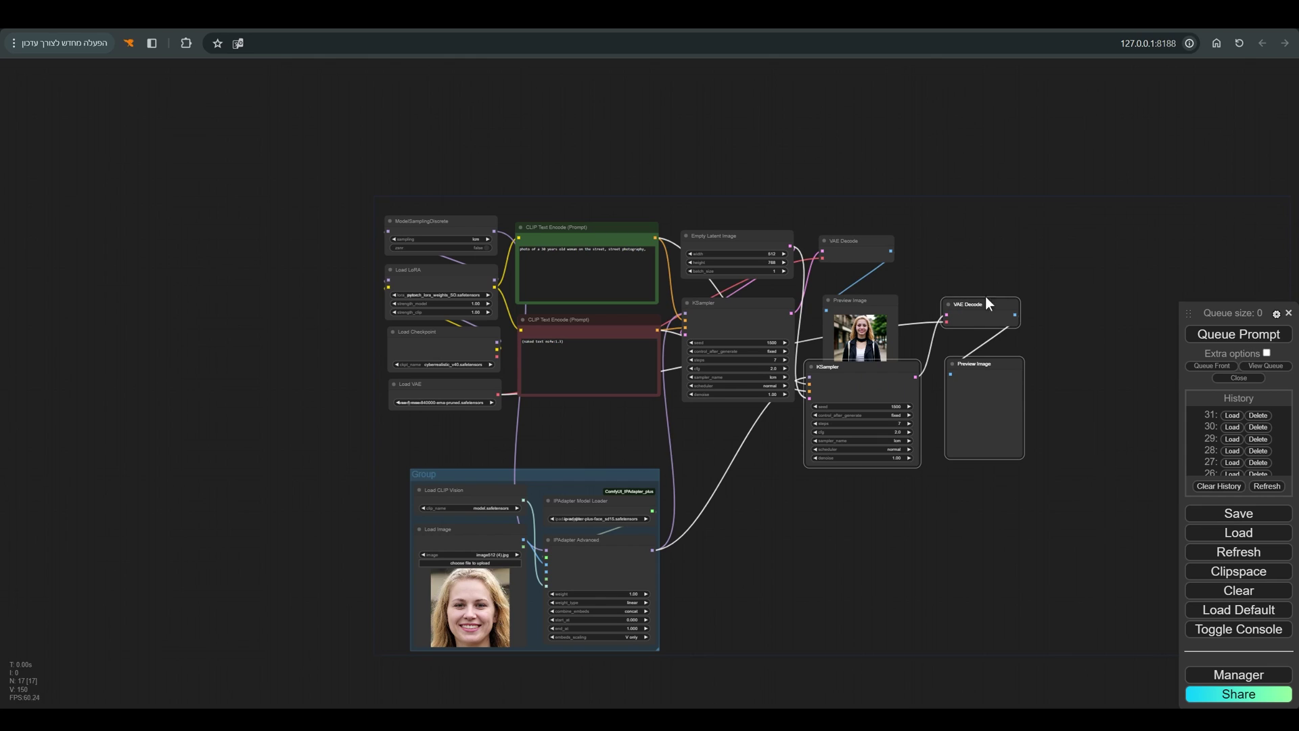
left_click_drag(986, 301, 1115, 220)
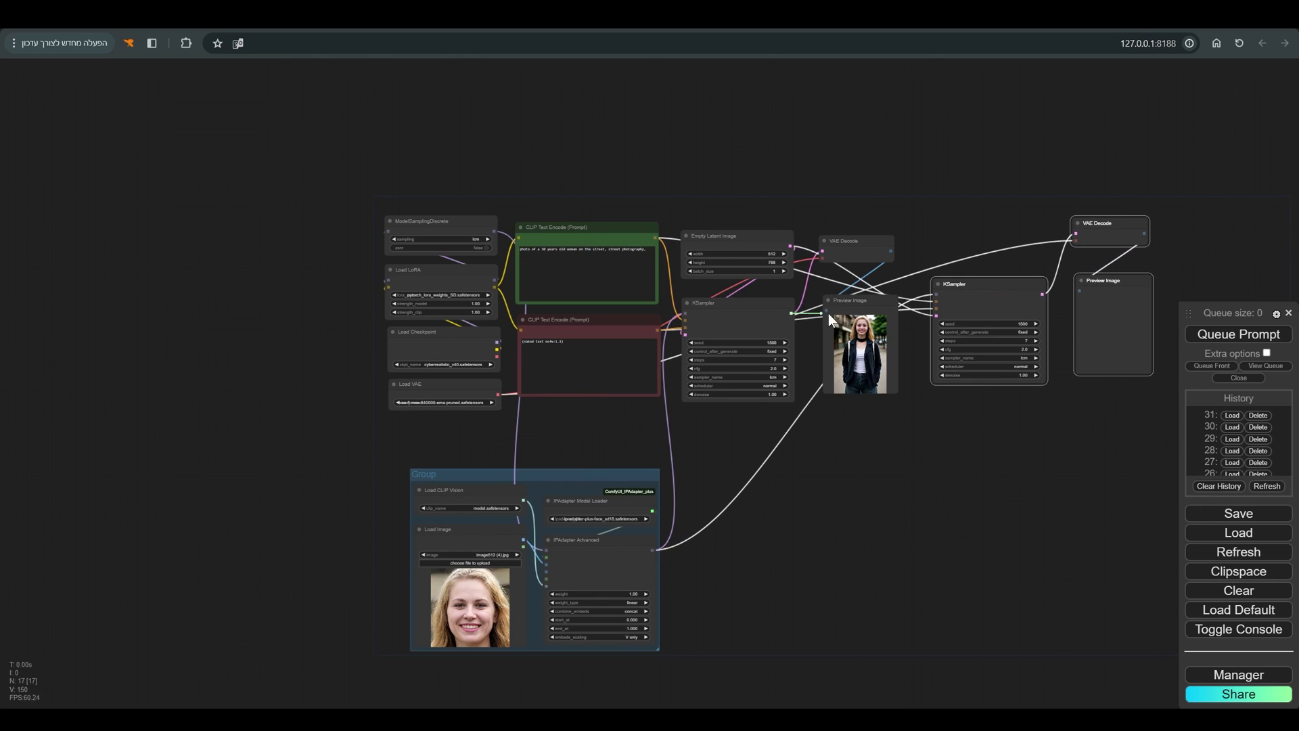
- Set the second KSampler's seed to 2500 and denoise to 0.65
scroll(1039, 329, "up", 3)
scroll(1039, 329, "up", 4)
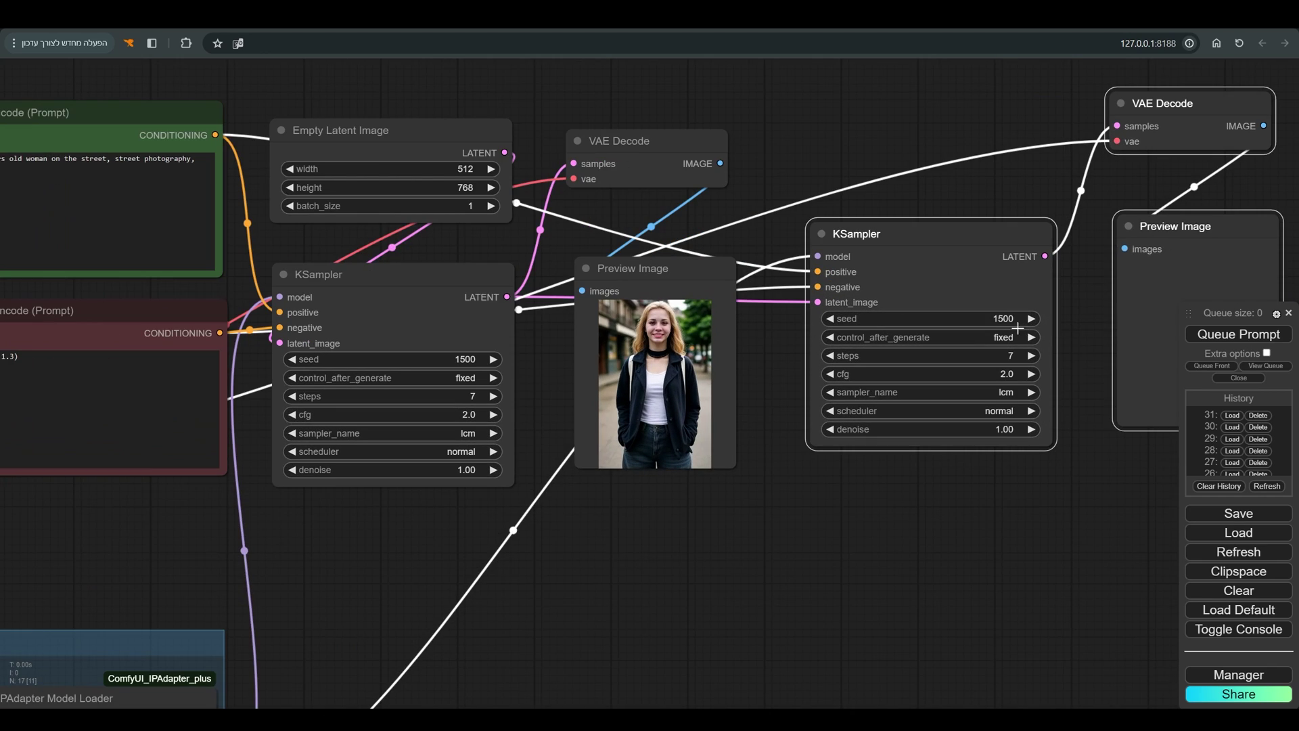
left_click(1005, 326)
type("2500")
key("Return")
left_click_drag(989, 430, 974, 430)
scroll(980, 518, "down", 3)
scroll(864, 448, "down", 1)
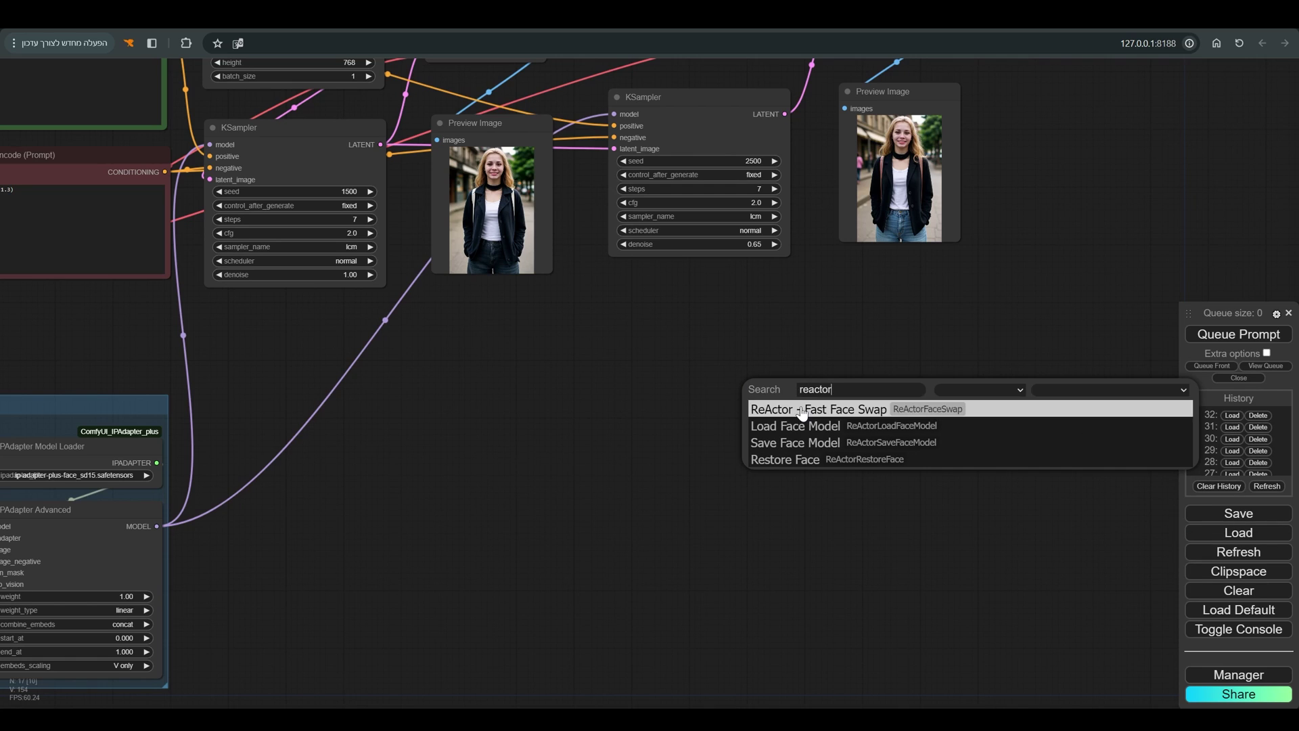
- Add a ReActor Fast Face Swap node fed by the second-pass image and the reference photo
left_click(801, 410)
scroll(835, 304, "down", 1)
left_click_drag(927, 82, 749, 415)
scroll(749, 415, "down", 4)
left_click_drag(17, 528, 755, 444)
- Add a Preview Image for the face-swapped result and run the workflow
left_click(785, 499)
scroll(764, 473, "up", 5)
left_click(1238, 334)
- Set ReActor's face_restore_model to codeformer.pth and rerun the workflow
scroll(833, 487, "up", 4)
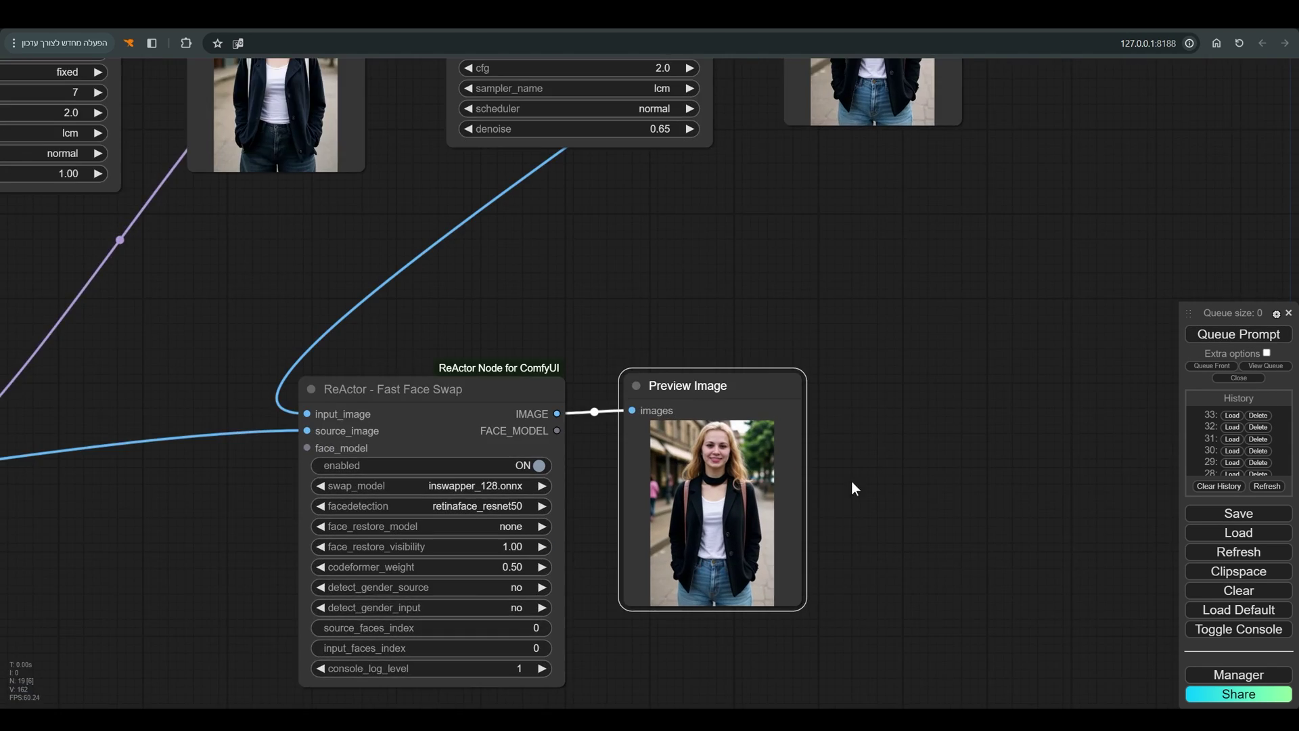
scroll(731, 460, "up", 10)
scroll(730, 460, "down", 8)
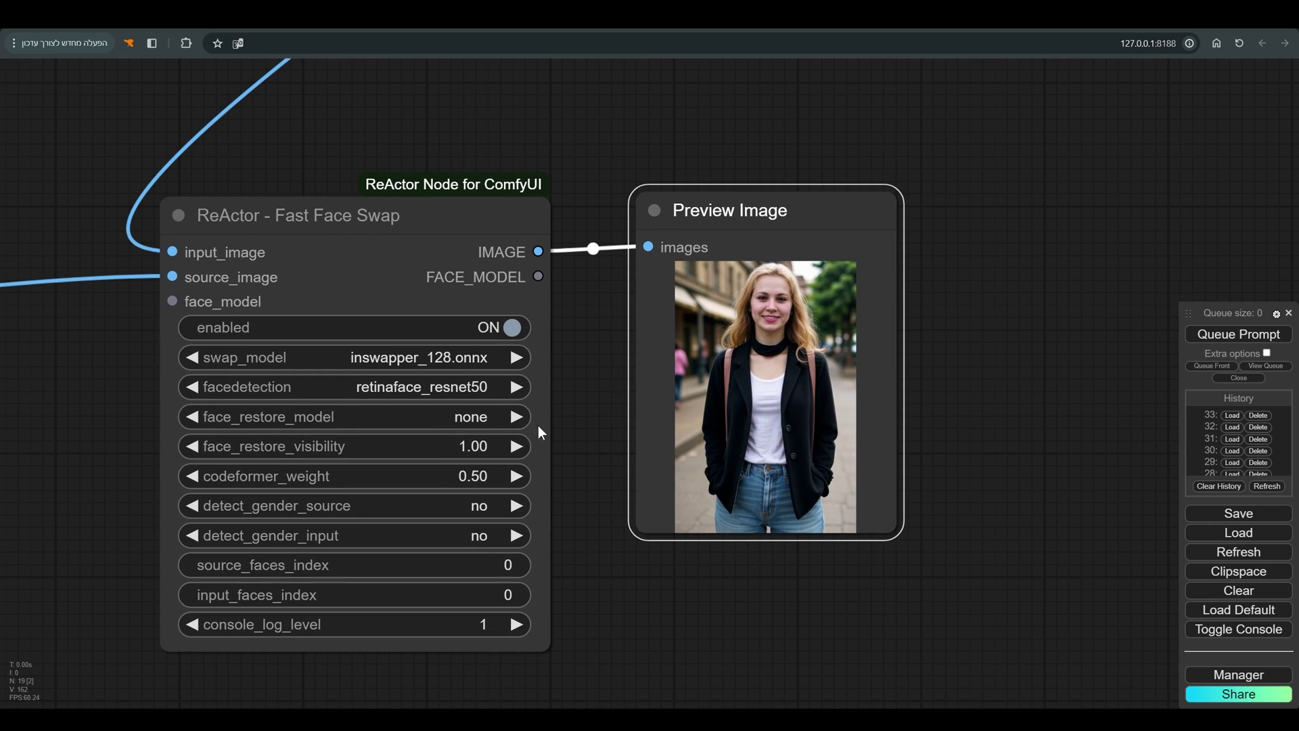
left_click(452, 417)
left_click(476, 435)
left_click(1238, 333)
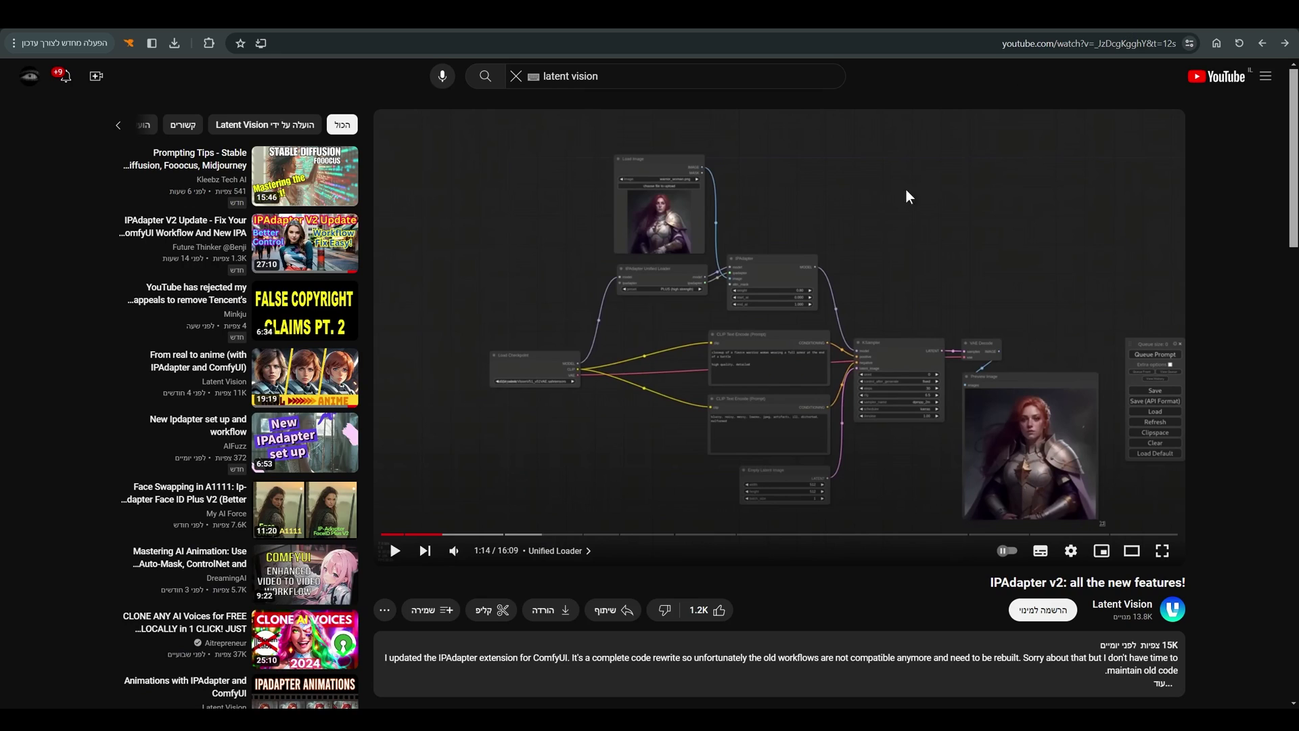
scroll(869, 296, "down", 3)
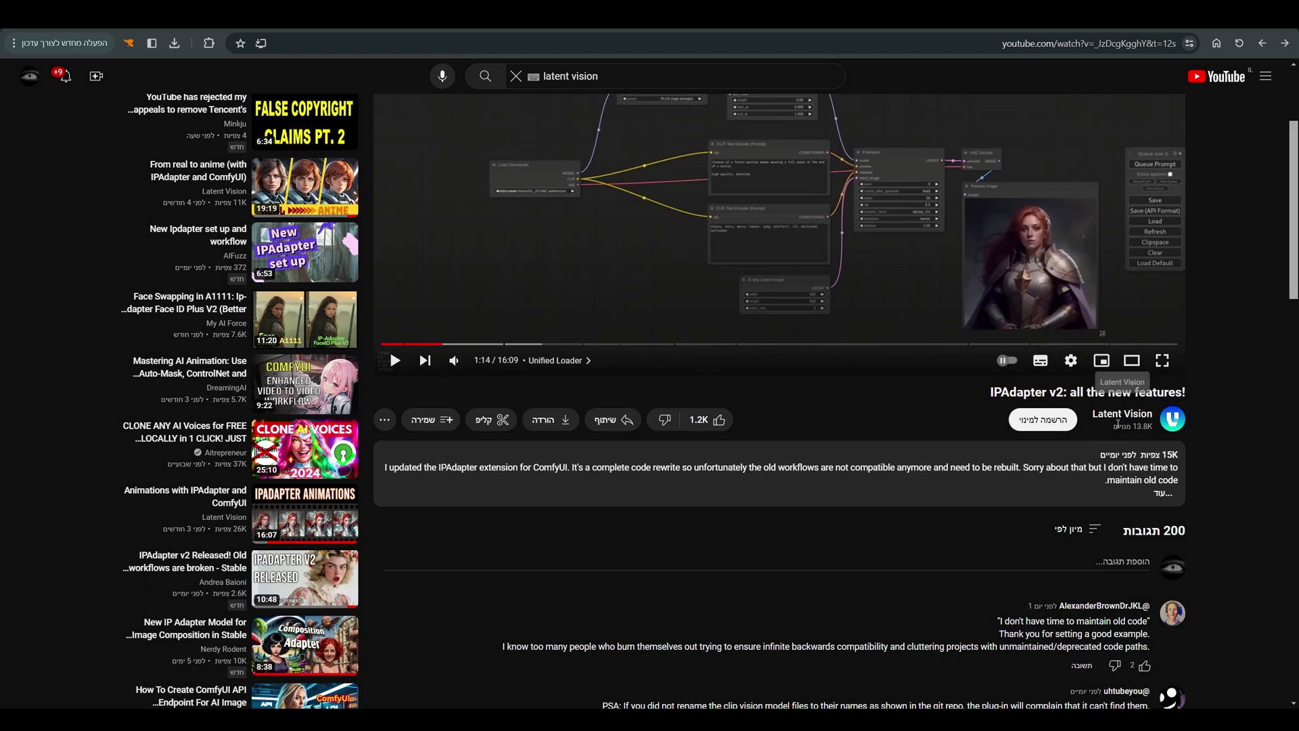
- Open the Latent Vision channel page from the IPAdapter v2 video
left_click(1124, 419)
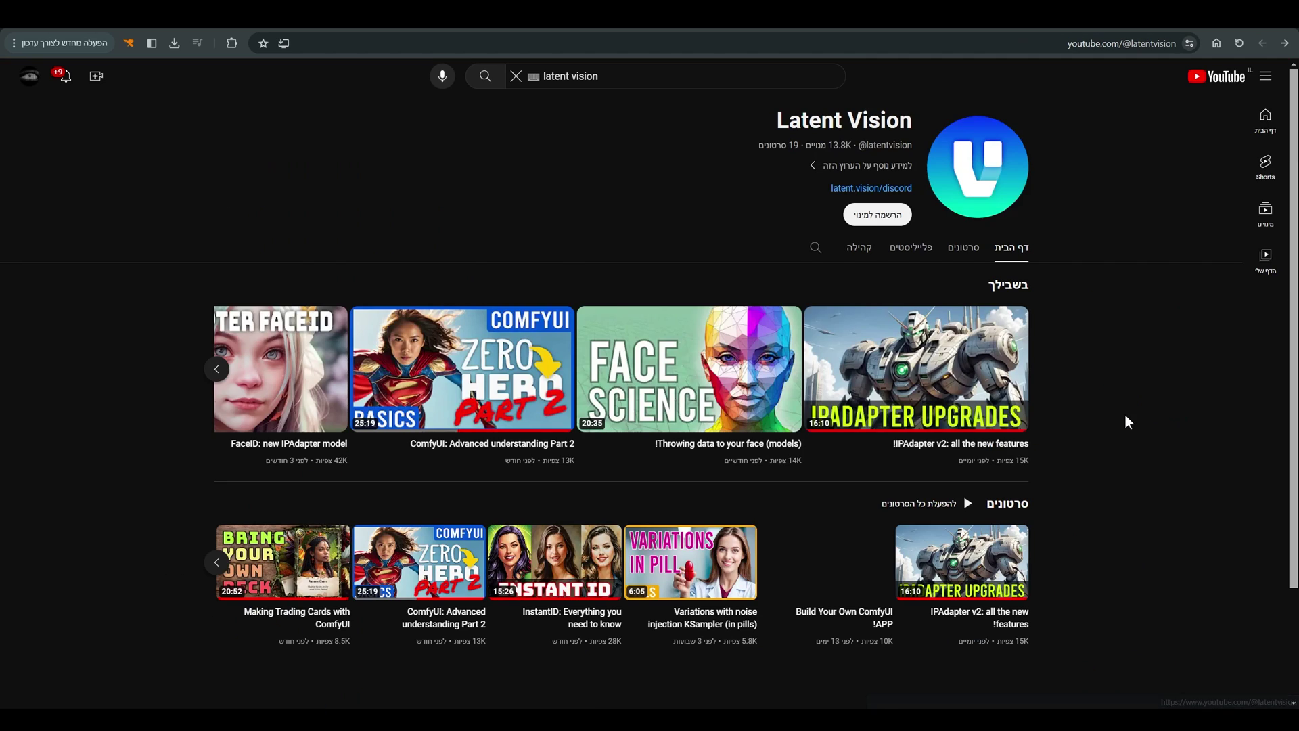